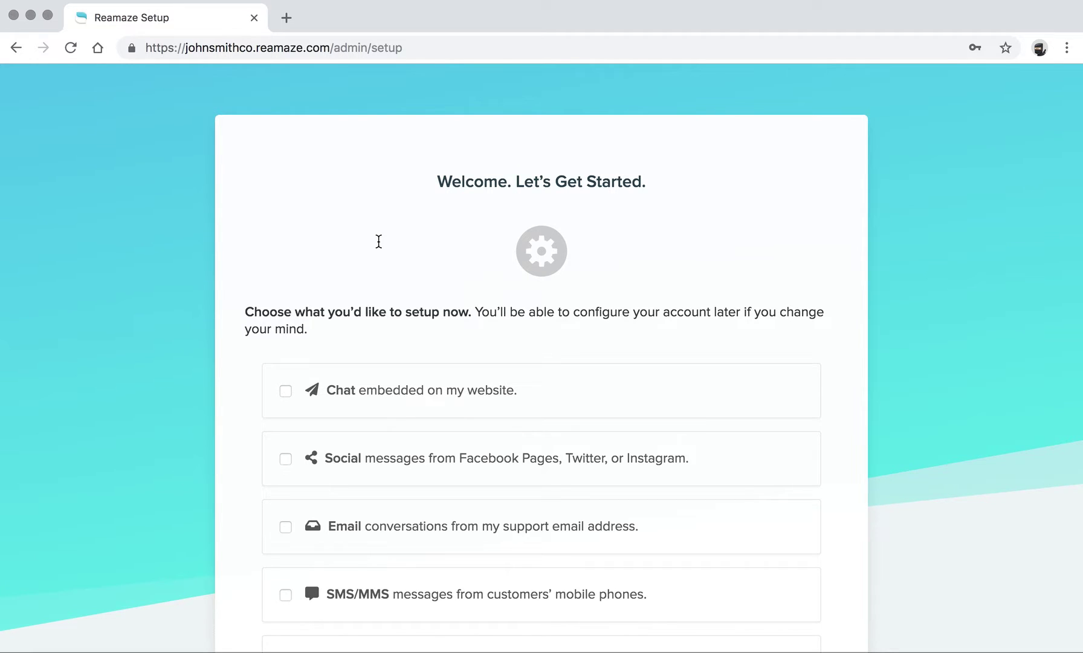
Step: Select Chat, Social, Email and FAQ as setup channels, leaving SMS/MMS unticked
{"action": "scroll", "coordinate": [378, 241], "scroll_direction": "down", "scroll_amount": 5}
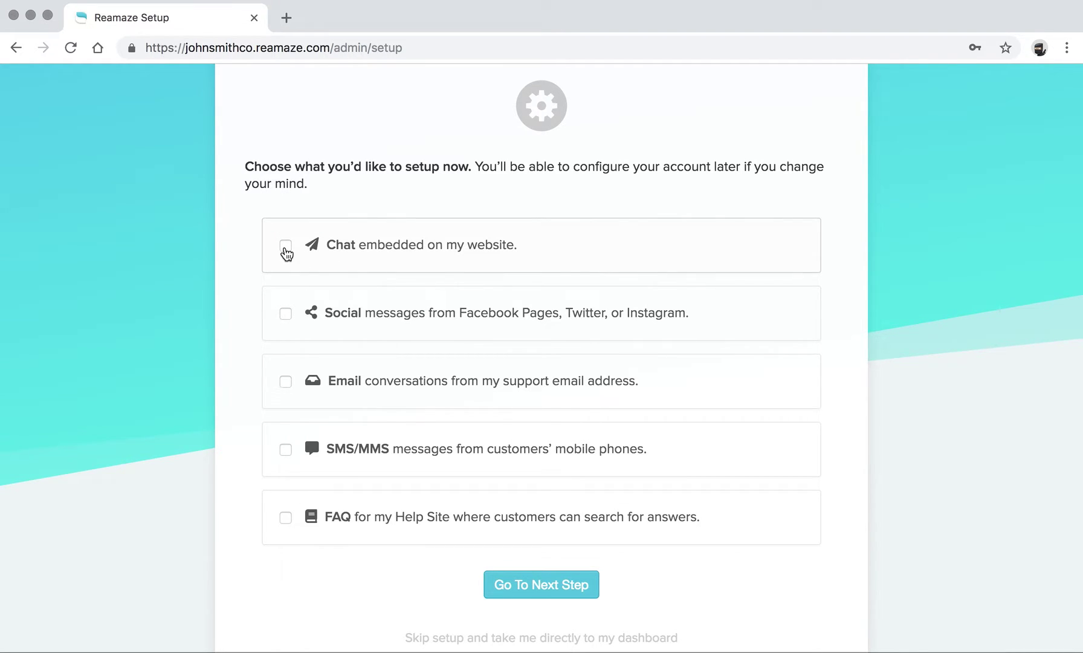
{"action": "left_click", "coordinate": [286, 249]}
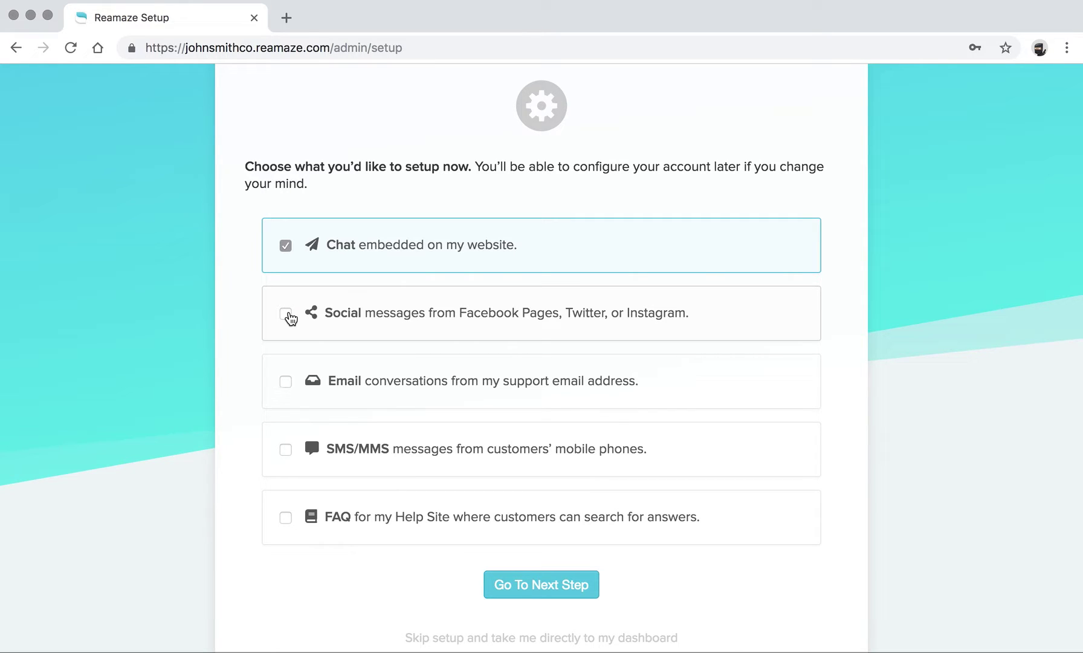
{"action": "left_click", "coordinate": [286, 314]}
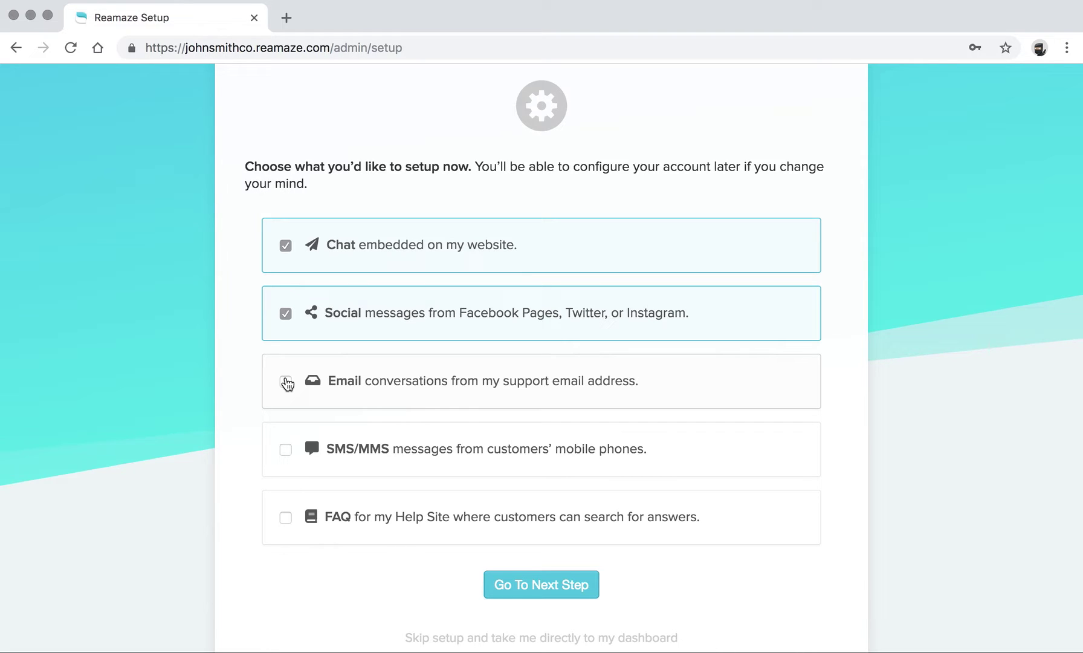
{"action": "left_click", "coordinate": [286, 382]}
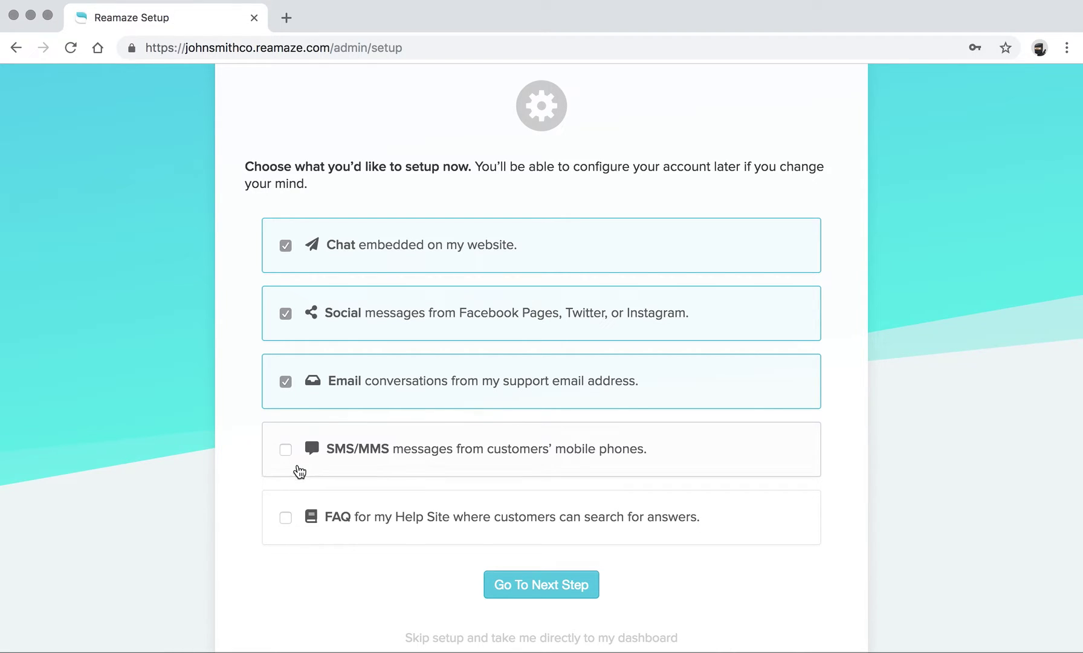
{"action": "left_click", "coordinate": [287, 451]}
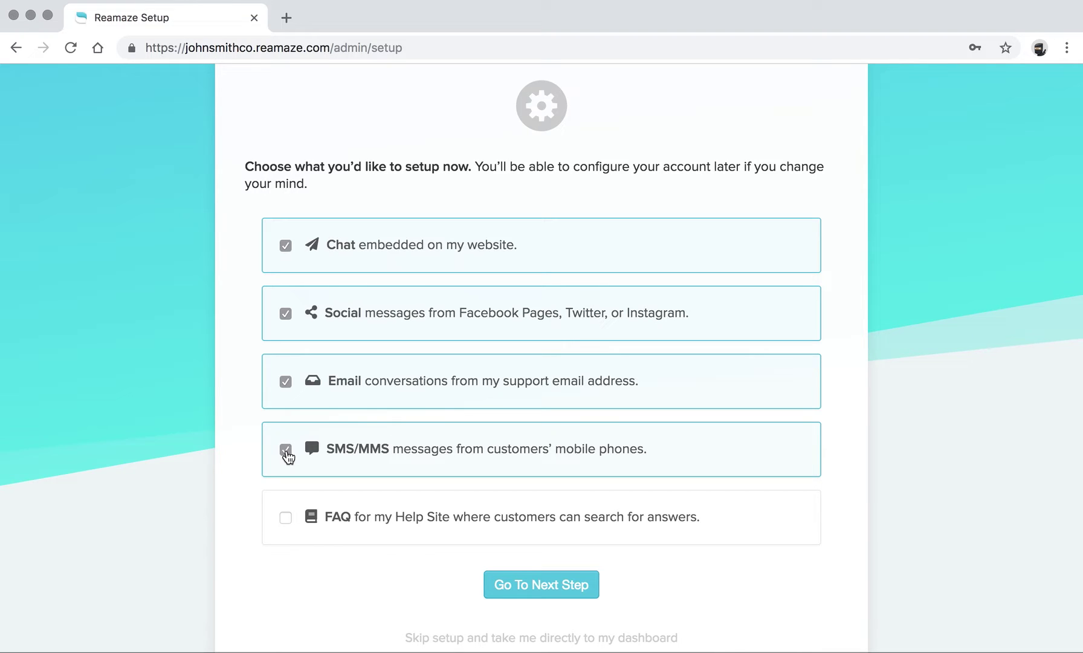
{"action": "left_click", "coordinate": [288, 457]}
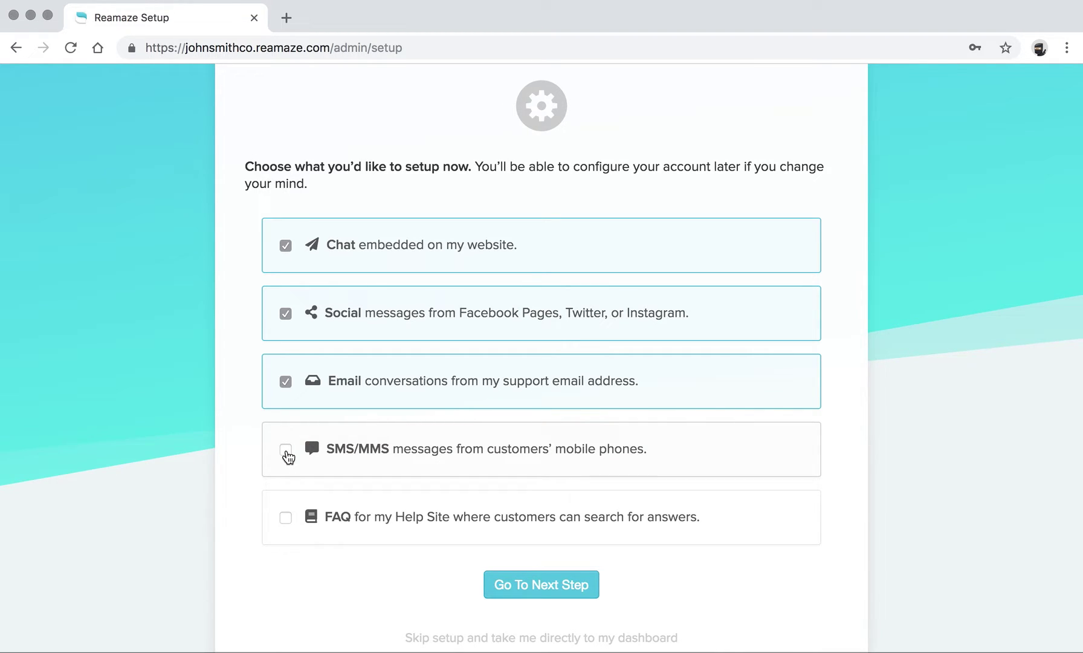
{"action": "left_click", "coordinate": [287, 520]}
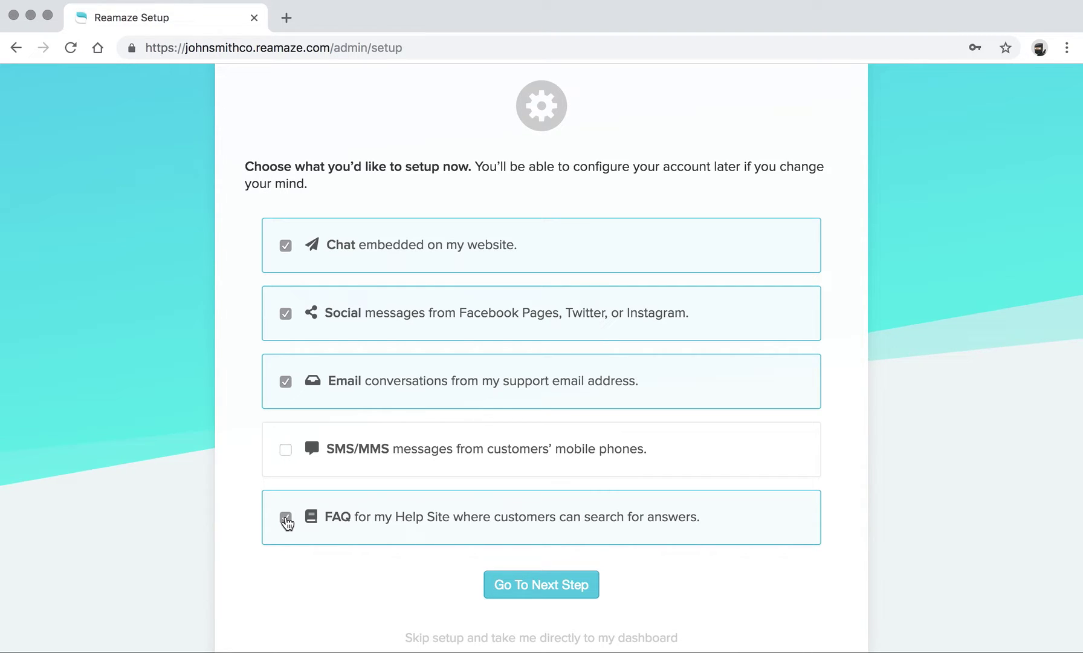
{"action": "scroll", "coordinate": [423, 563], "scroll_direction": "down", "scroll_amount": 2}
{"action": "scroll", "coordinate": [459, 577], "scroll_direction": "up", "scroll_amount": 2}
{"action": "left_click", "coordinate": [516, 592]}
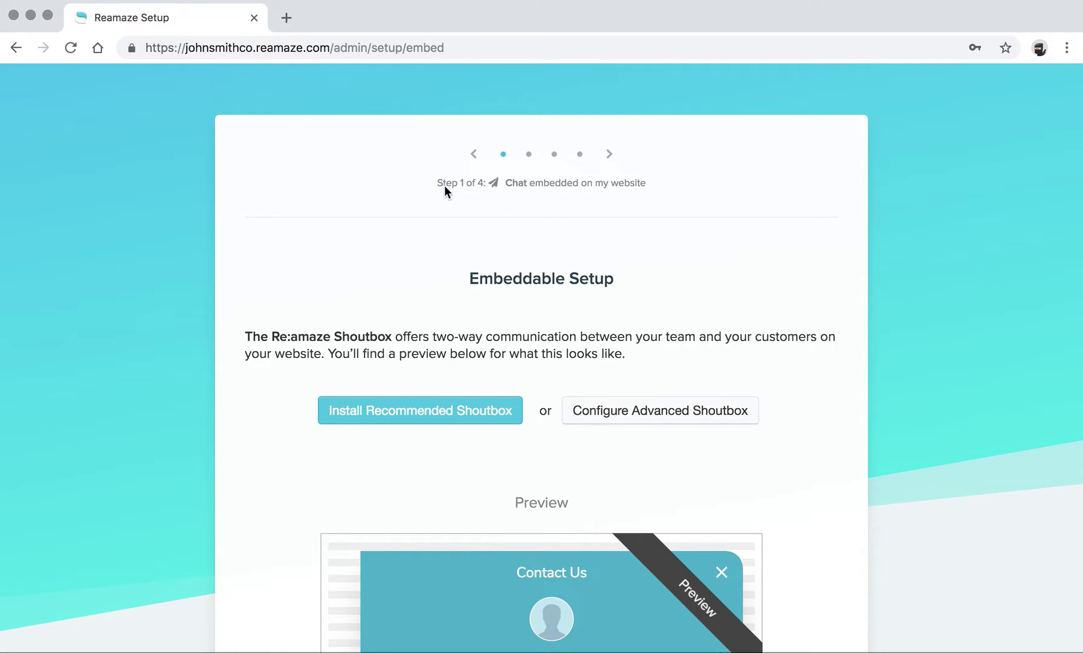
{"action": "scroll", "coordinate": [459, 250], "scroll_direction": "down", "scroll_amount": 5}
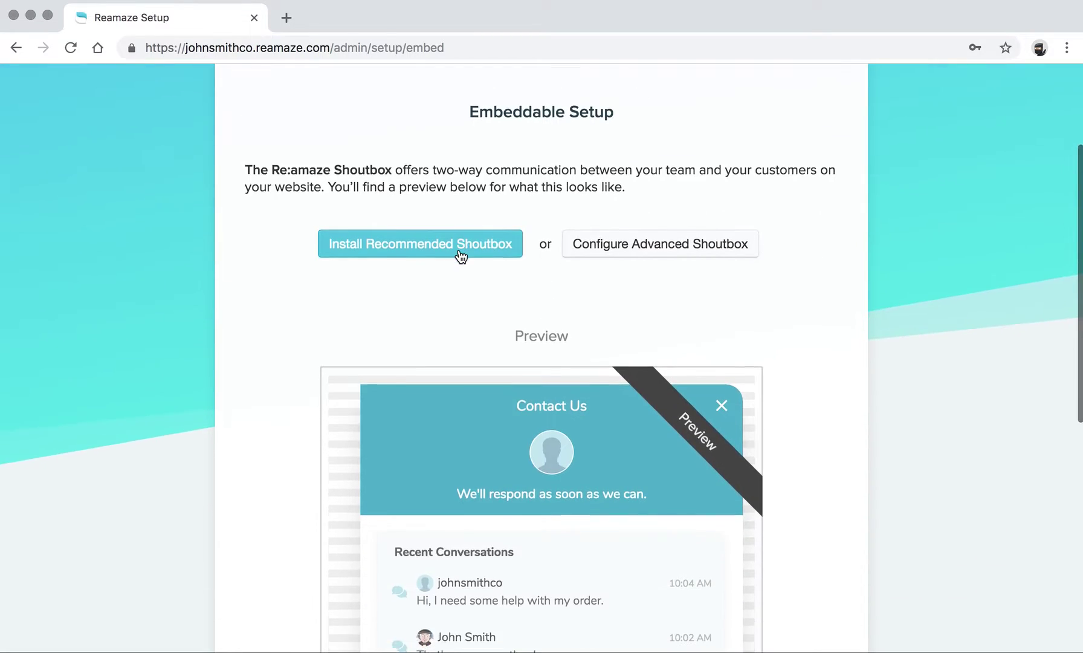
{"action": "scroll", "coordinate": [459, 249], "scroll_direction": "up", "scroll_amount": 1}
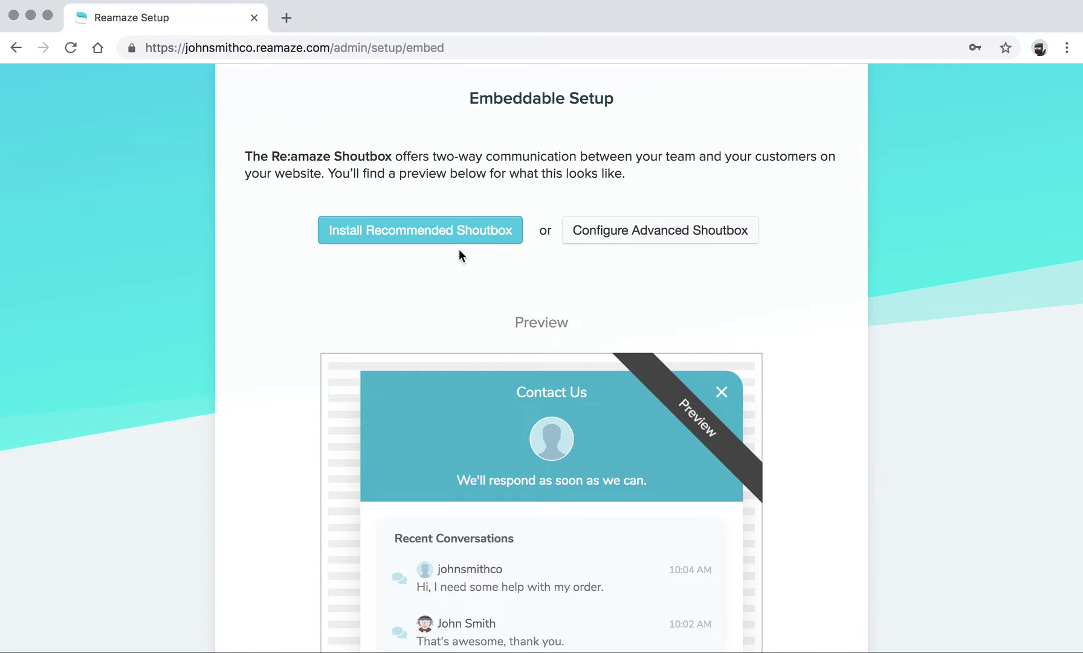
{"action": "scroll", "coordinate": [459, 251], "scroll_direction": "down", "scroll_amount": 5}
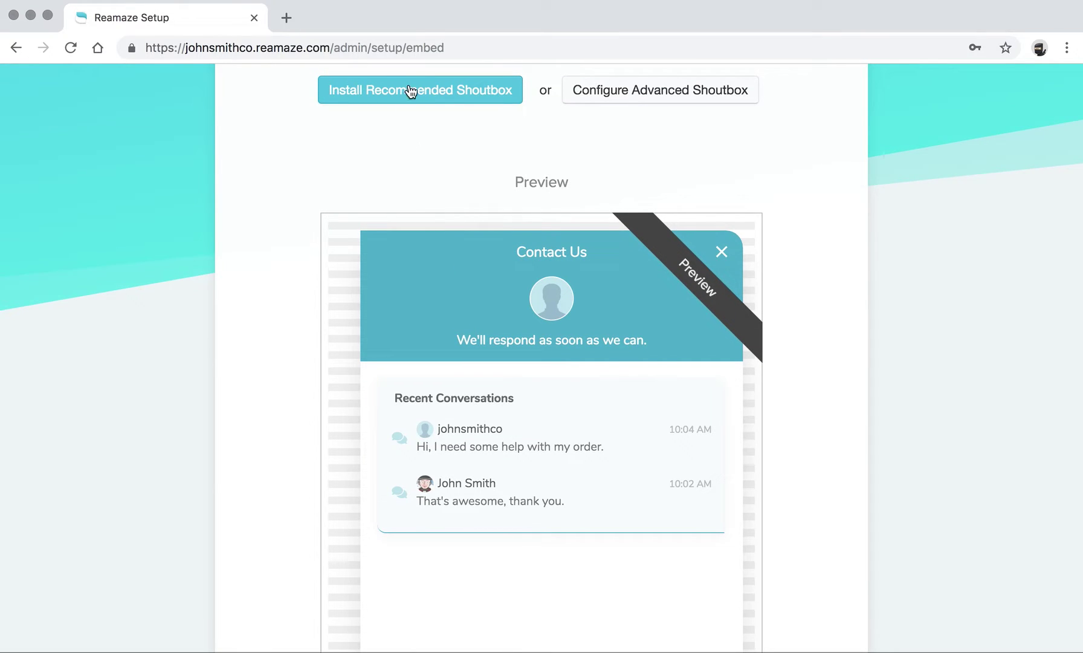
{"action": "scroll", "coordinate": [446, 272], "scroll_direction": "up", "scroll_amount": 2}
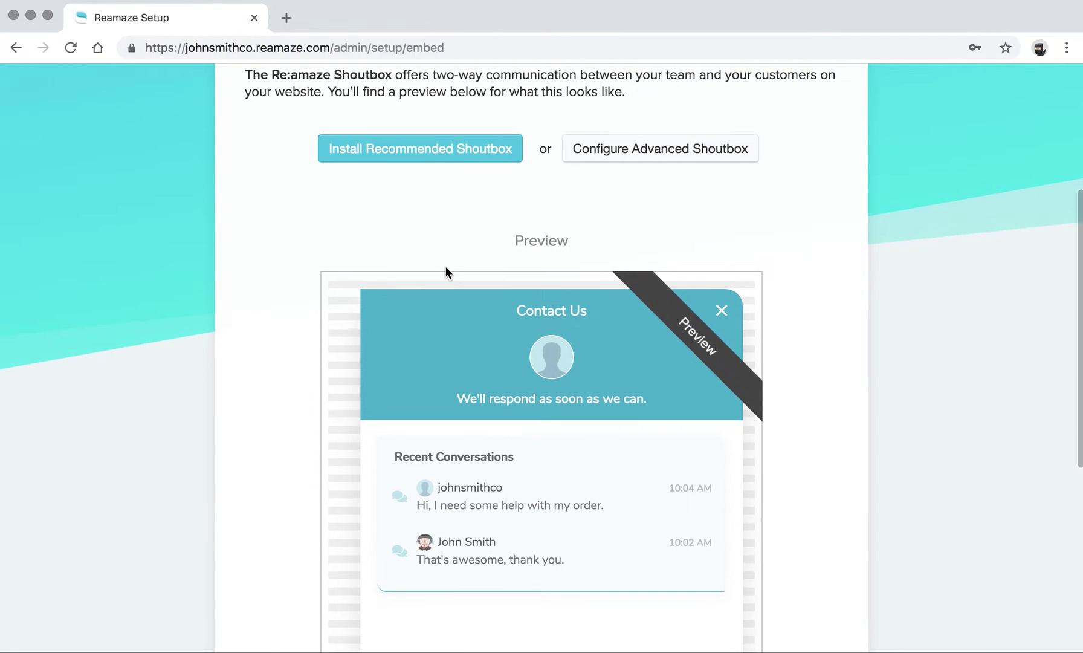
Step: In the advanced Shoutbox options, try 'Show help articles first', then revert to 'Directly show message box'
{"action": "left_click", "coordinate": [615, 156]}
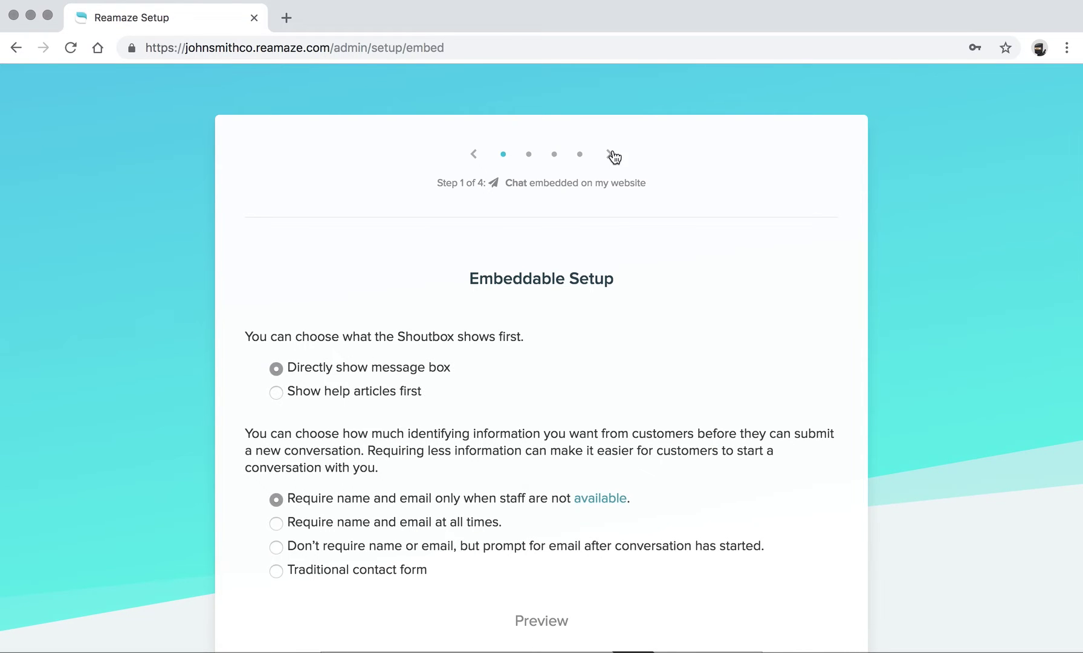
{"action": "scroll", "coordinate": [615, 157], "scroll_direction": "down", "scroll_amount": 5}
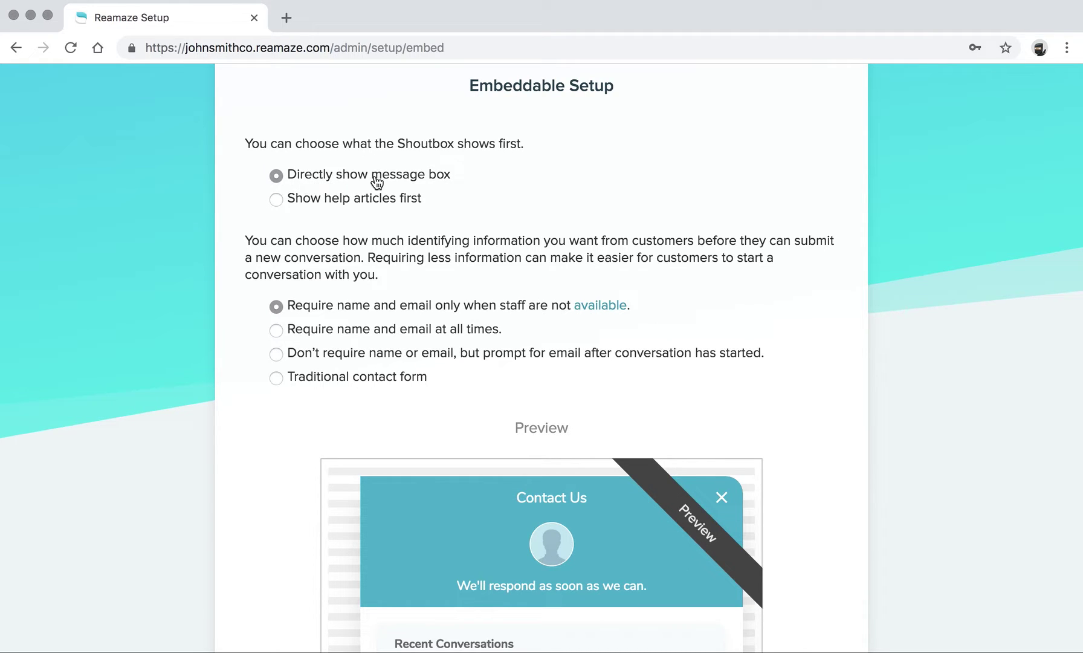
{"action": "scroll", "coordinate": [408, 281], "scroll_direction": "down", "scroll_amount": 5}
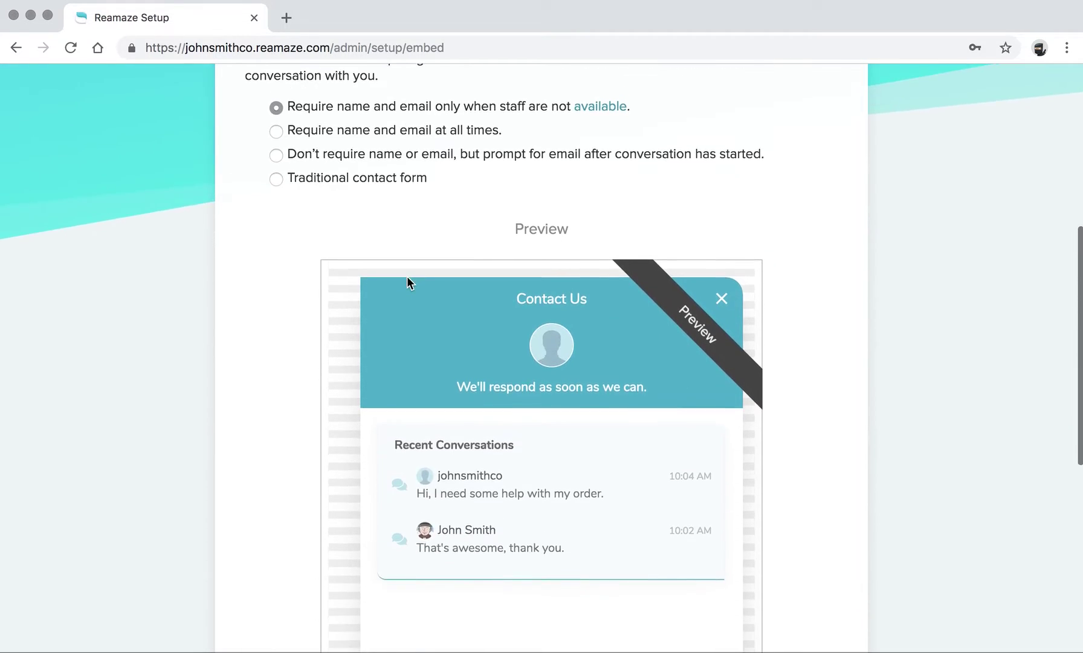
{"action": "scroll", "coordinate": [406, 280], "scroll_direction": "up", "scroll_amount": 4}
{"action": "left_click", "coordinate": [333, 161]}
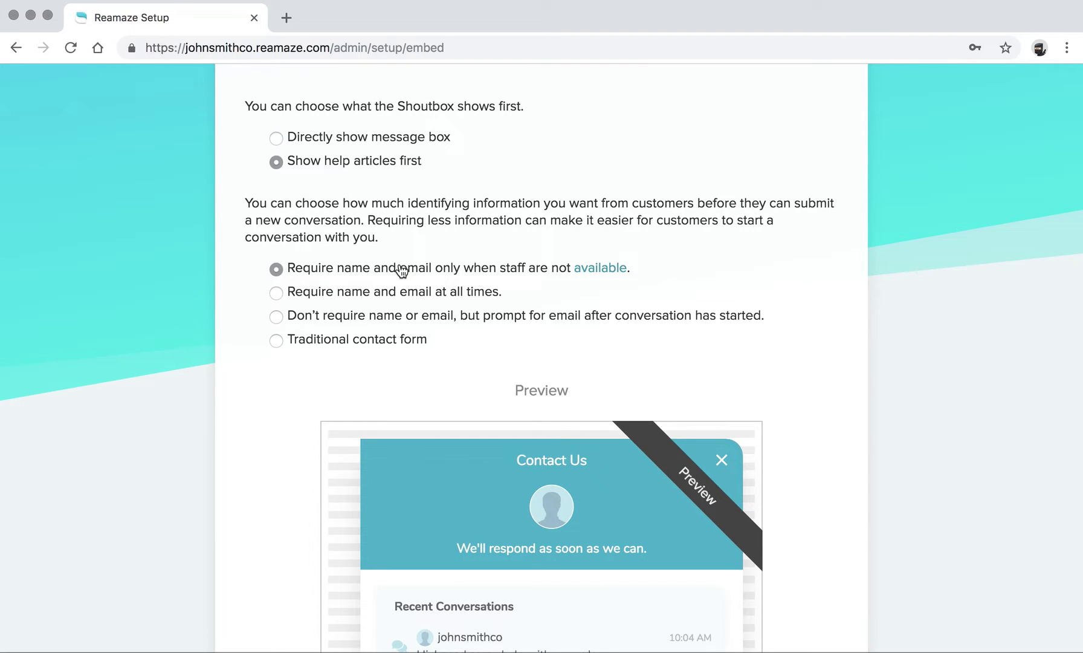
{"action": "scroll", "coordinate": [401, 270], "scroll_direction": "down", "scroll_amount": 5}
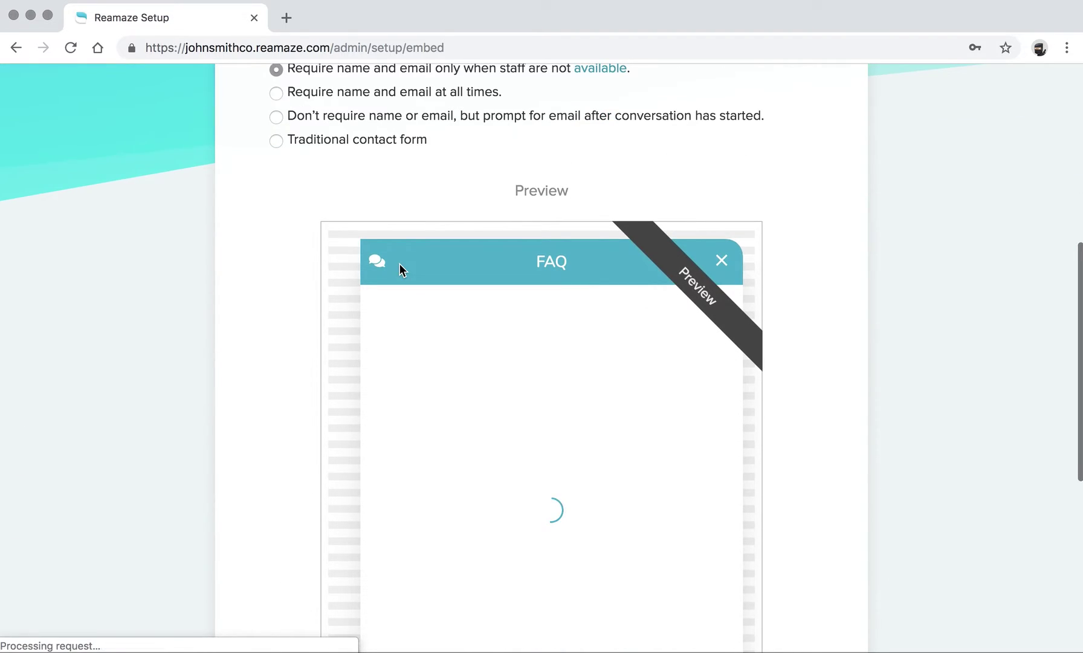
{"action": "scroll", "coordinate": [400, 270], "scroll_direction": "down", "scroll_amount": 3}
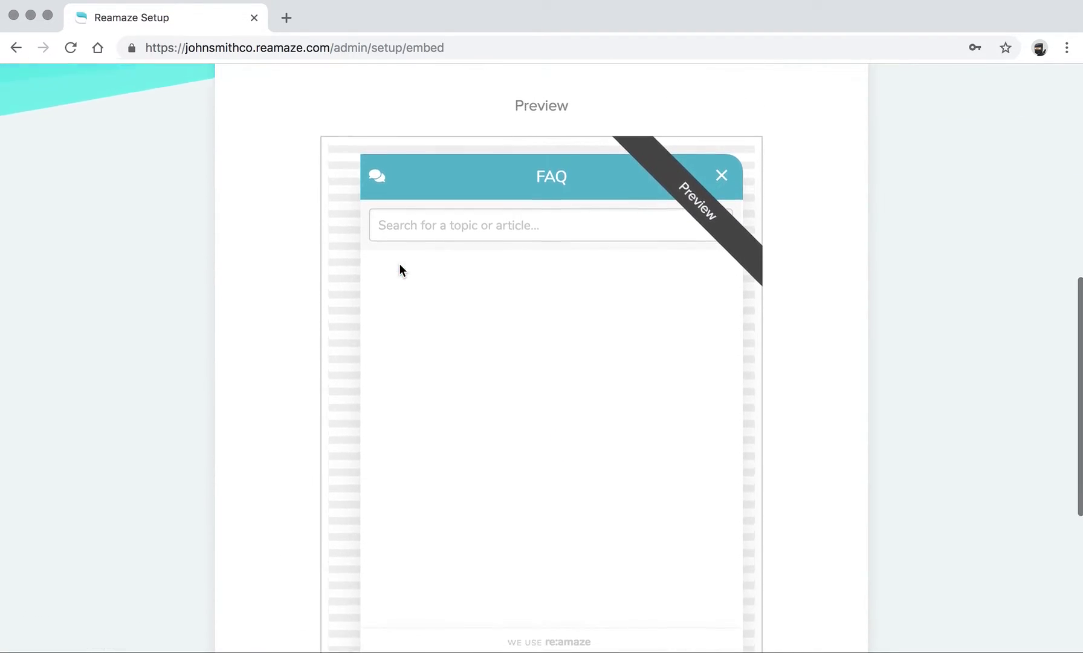
{"action": "scroll", "coordinate": [400, 266], "scroll_direction": "up", "scroll_amount": 2}
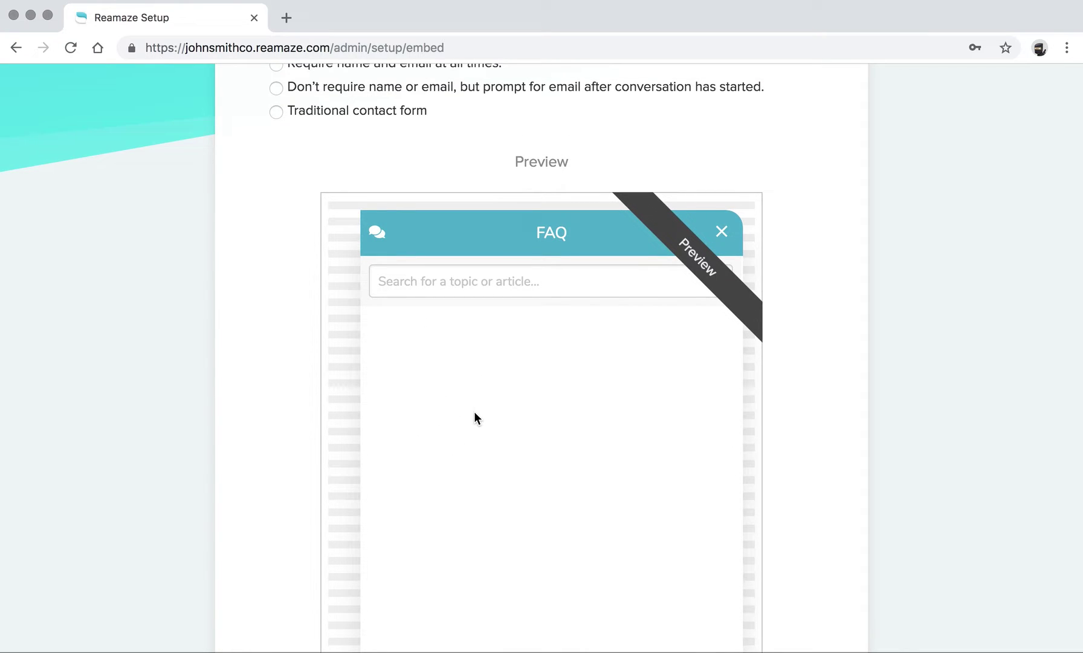
{"action": "scroll", "coordinate": [475, 417], "scroll_direction": "up", "scroll_amount": 2}
{"action": "scroll", "coordinate": [474, 417], "scroll_direction": "up", "scroll_amount": 6}
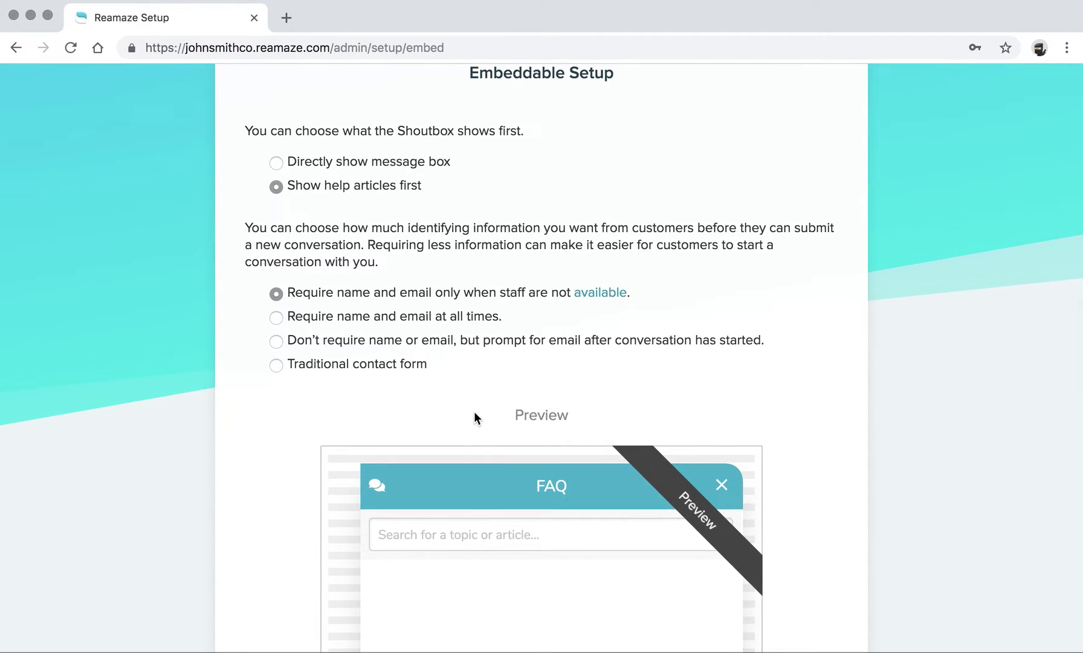
{"action": "left_click", "coordinate": [276, 163]}
{"action": "scroll", "coordinate": [253, 295], "scroll_direction": "down", "scroll_amount": 5}
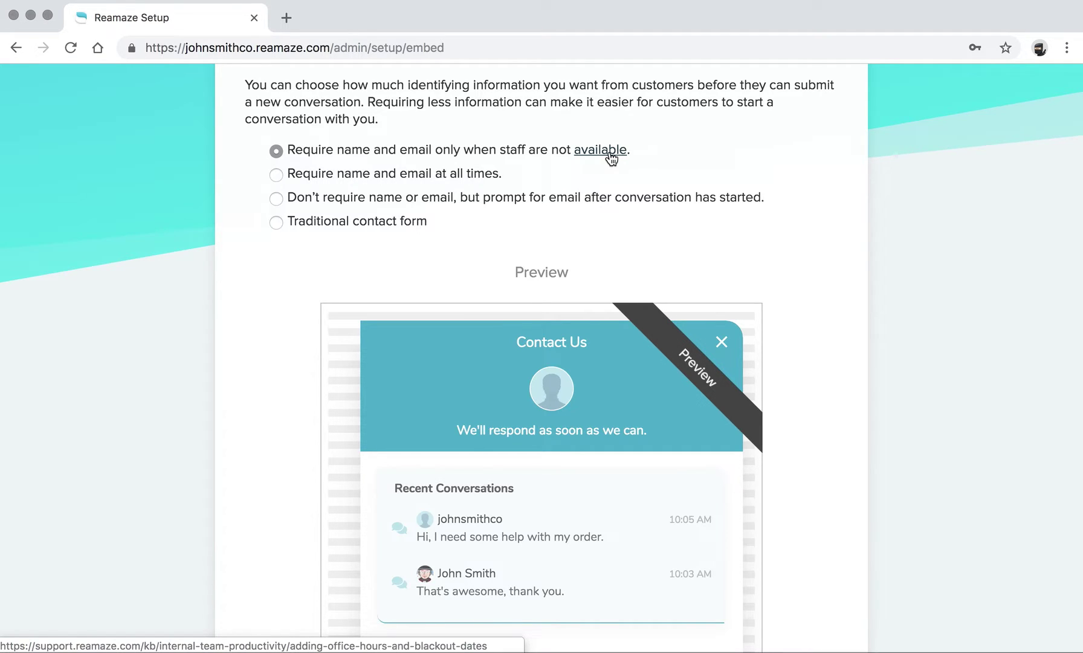
Step: Try requiring name and email at all times, then switch to letting visitors chat anonymously
{"action": "left_click", "coordinate": [371, 176]}
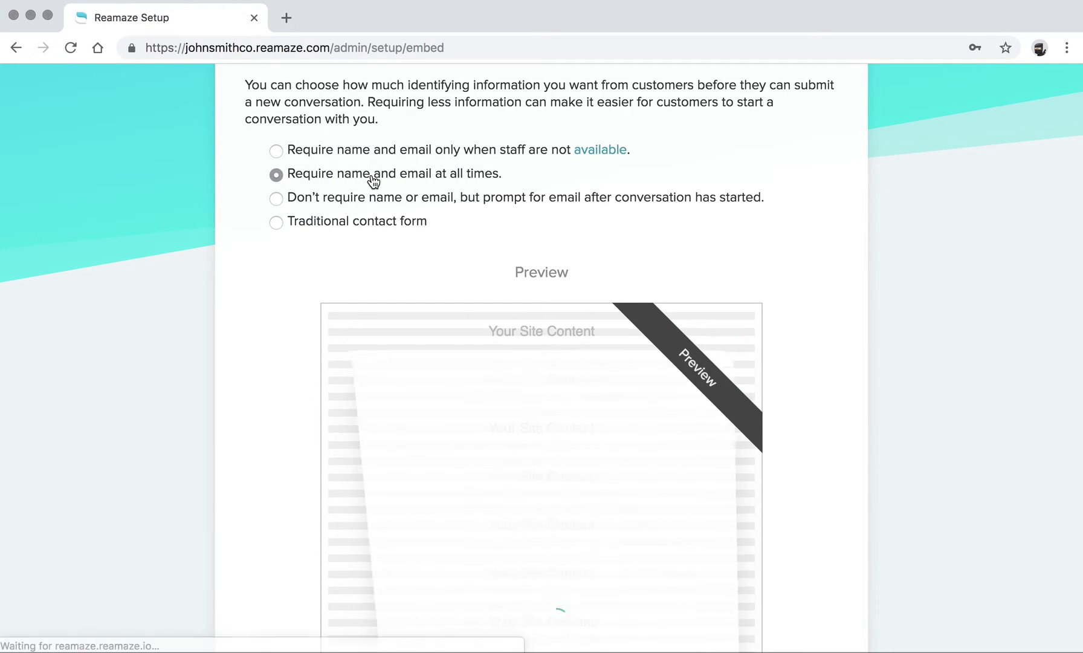
{"action": "scroll", "coordinate": [342, 315], "scroll_direction": "down", "scroll_amount": 3}
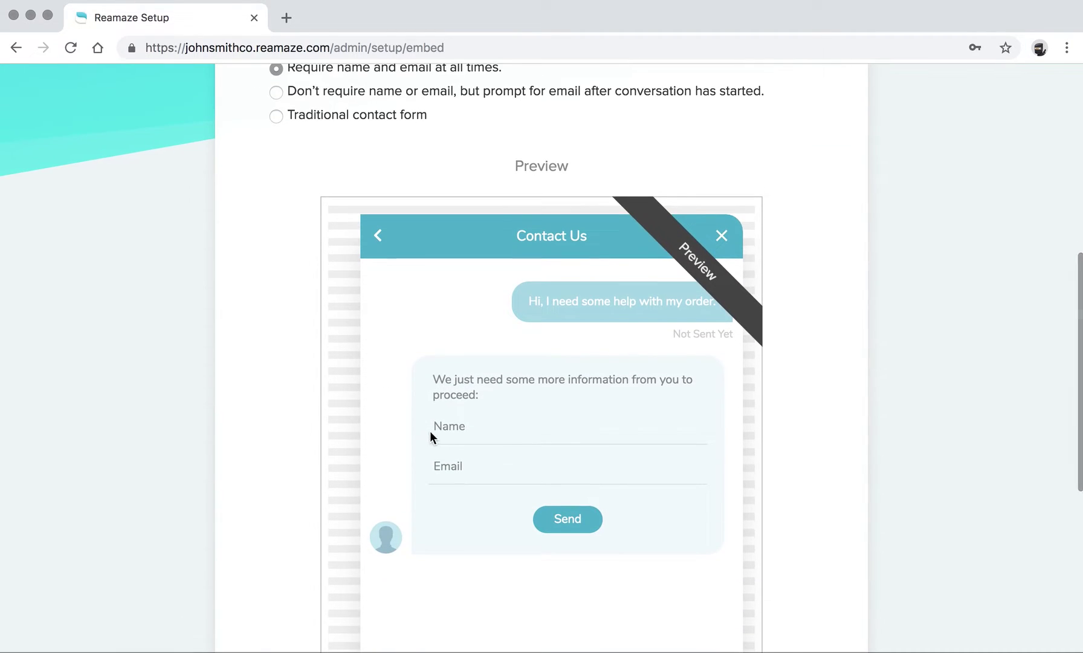
{"action": "scroll", "coordinate": [459, 459], "scroll_direction": "up", "scroll_amount": 1}
{"action": "scroll", "coordinate": [460, 461], "scroll_direction": "up", "scroll_amount": 2}
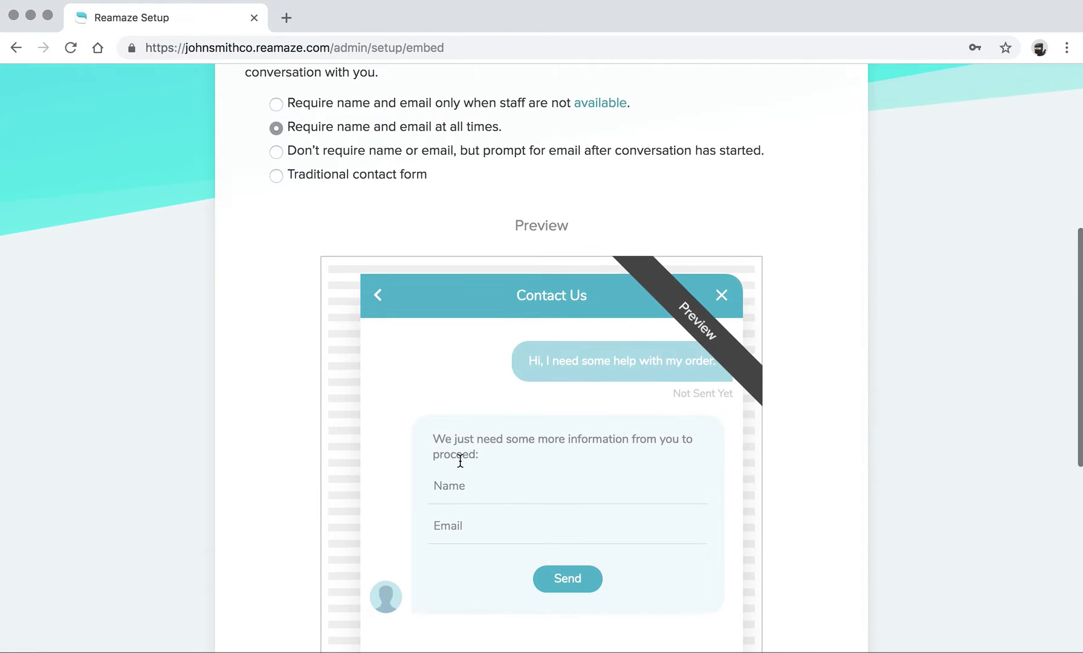
{"action": "scroll", "coordinate": [460, 460], "scroll_direction": "down", "scroll_amount": 1}
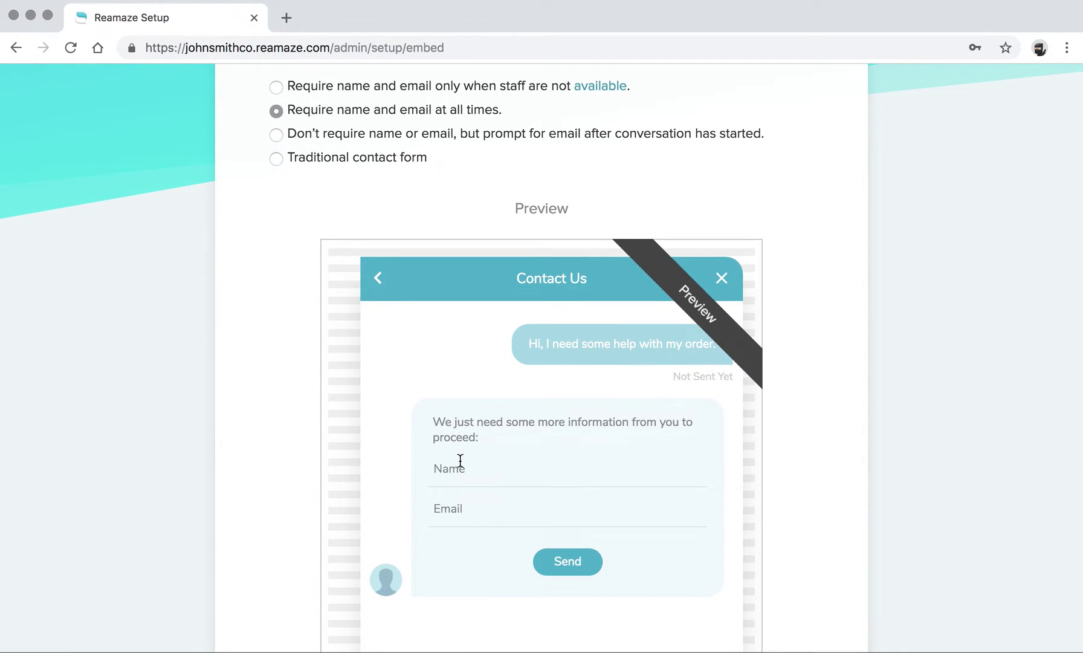
{"action": "left_click", "coordinate": [276, 135]}
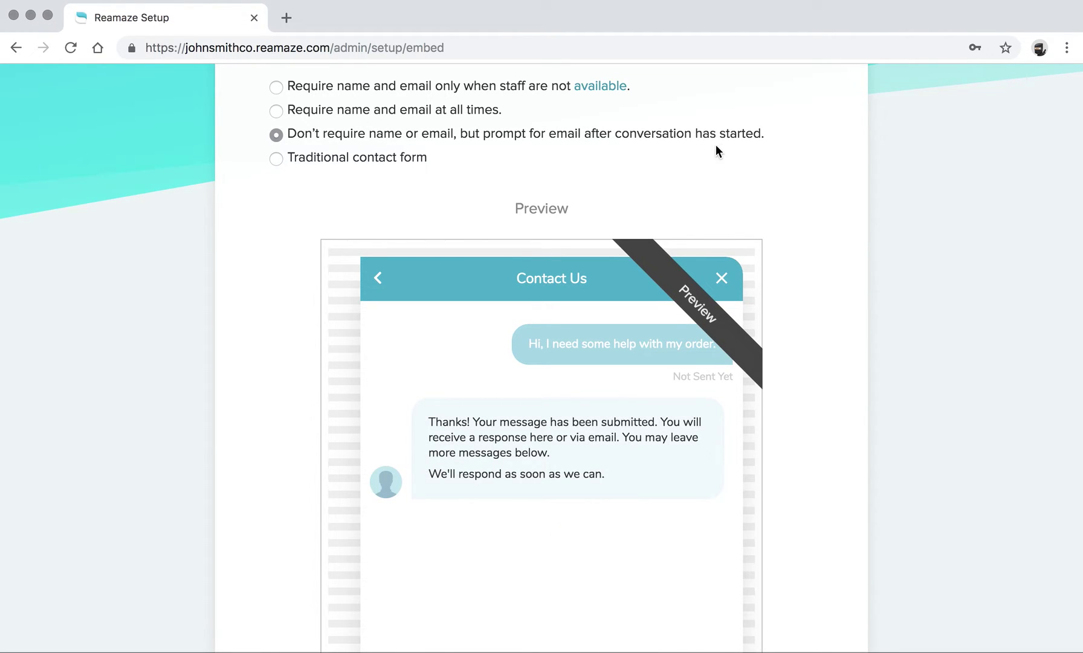
{"action": "scroll", "coordinate": [628, 374], "scroll_direction": "down", "scroll_amount": 5}
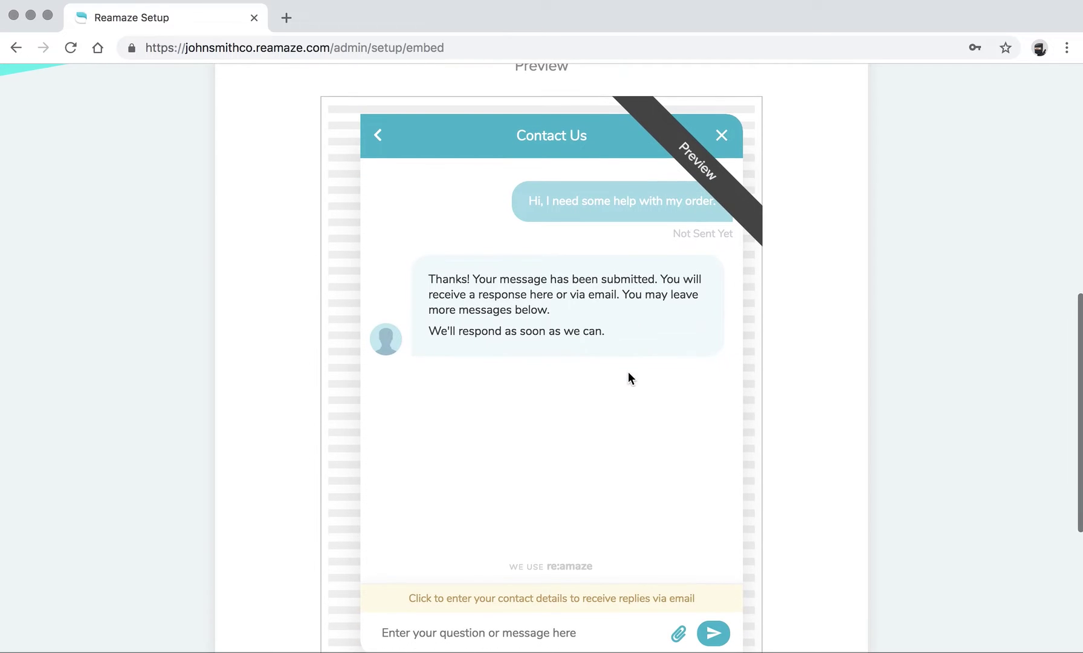
{"action": "scroll", "coordinate": [627, 371], "scroll_direction": "down", "scroll_amount": 2}
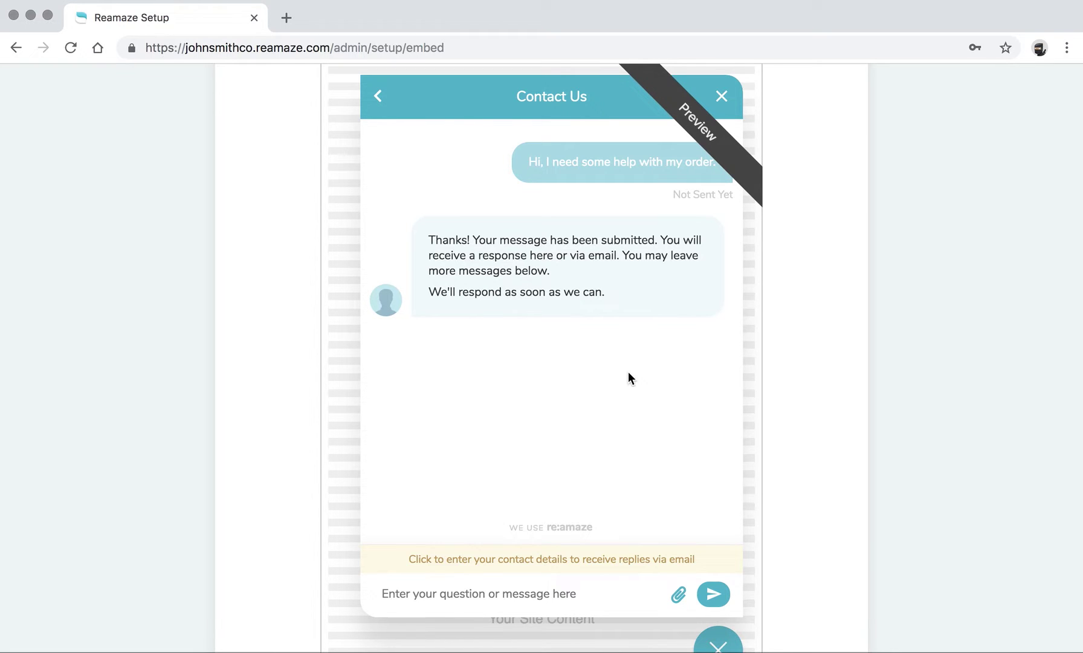
{"action": "scroll", "coordinate": [628, 372], "scroll_direction": "up", "scroll_amount": 5}
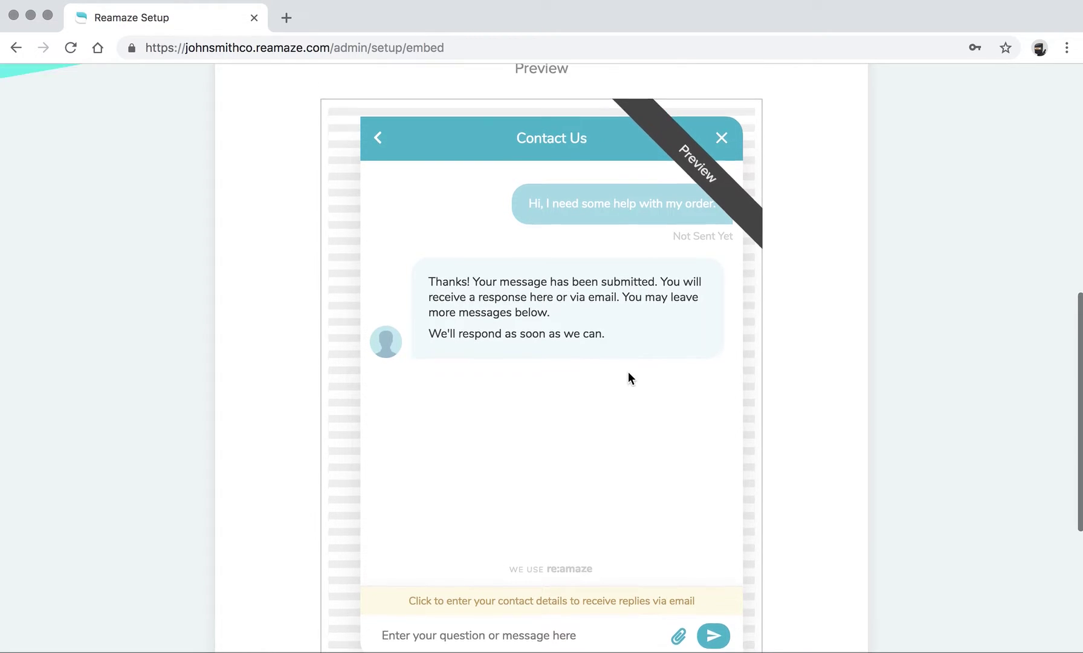
Step: Try the traditional contact form, then settle on requiring name and email at all times
{"action": "left_click", "coordinate": [348, 156]}
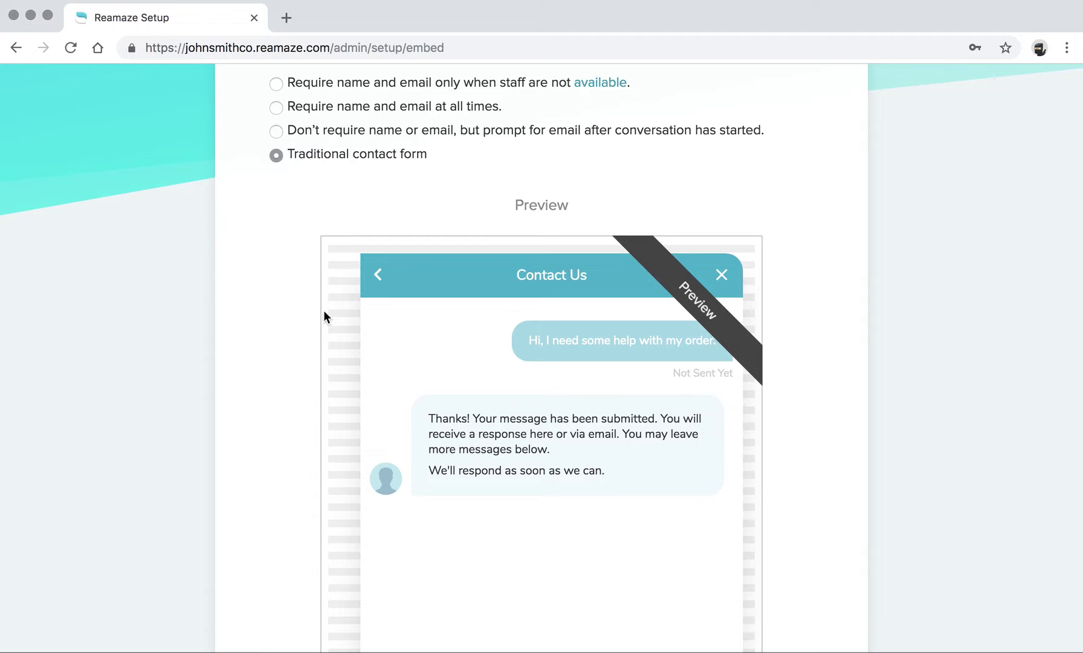
{"action": "scroll", "coordinate": [324, 315], "scroll_direction": "down", "scroll_amount": 3}
{"action": "scroll", "coordinate": [324, 314], "scroll_direction": "down", "scroll_amount": 2}
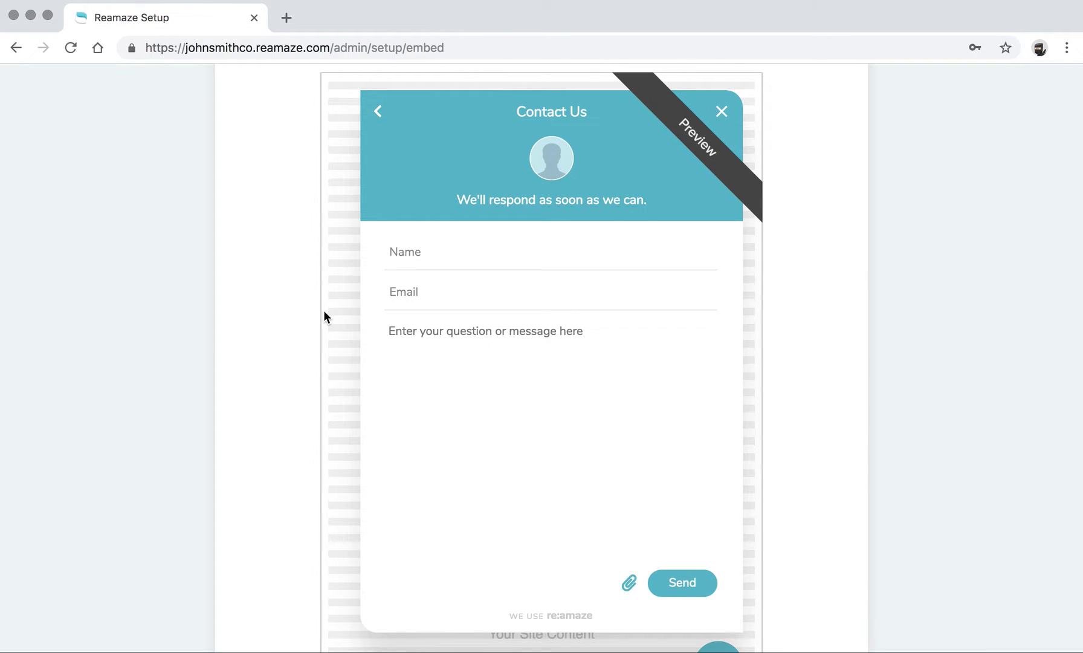
{"action": "scroll", "coordinate": [324, 312], "scroll_direction": "up", "scroll_amount": 4}
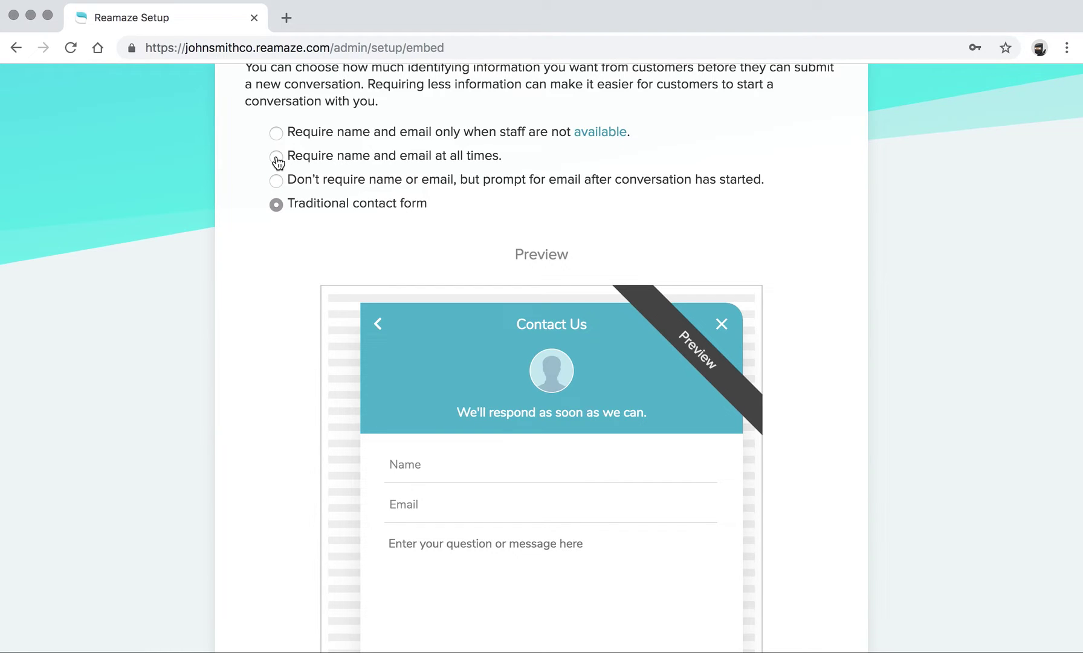
{"action": "left_click", "coordinate": [277, 157]}
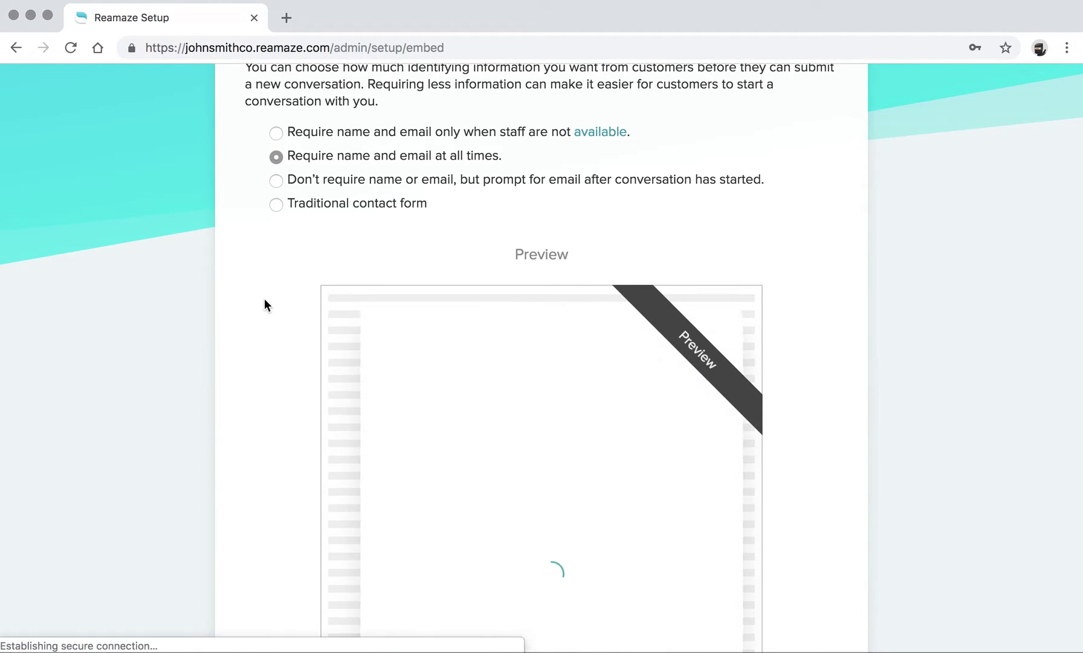
{"action": "scroll", "coordinate": [264, 299], "scroll_direction": "down", "scroll_amount": 9}
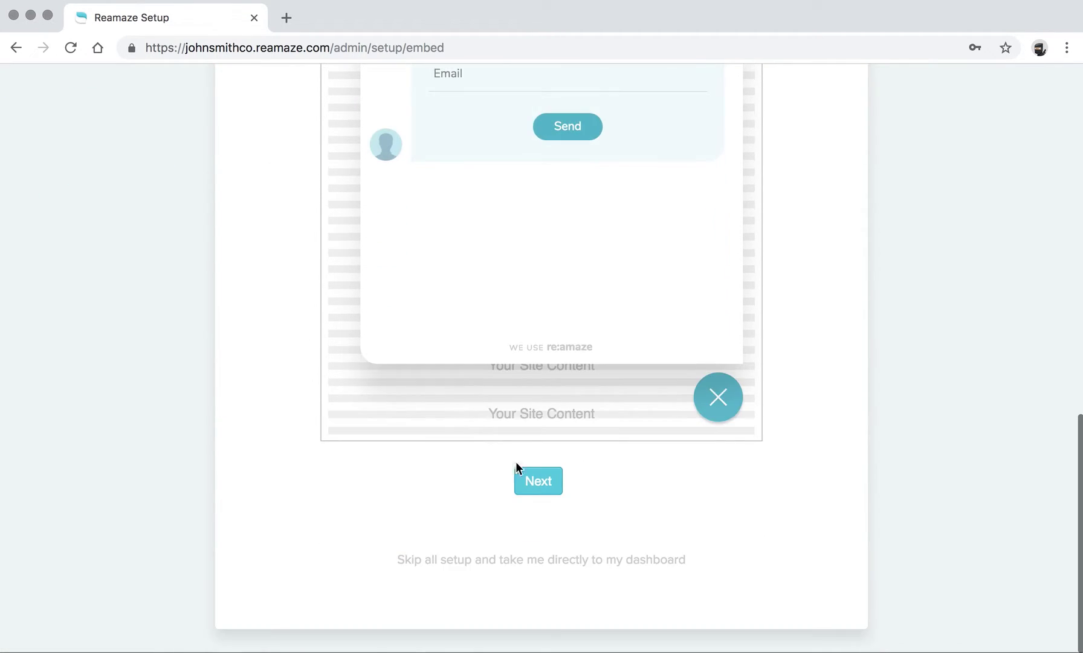
Step: Continue to the Shoutbox appearance settings and keep the position at Bottom Right
{"action": "left_click", "coordinate": [534, 481]}
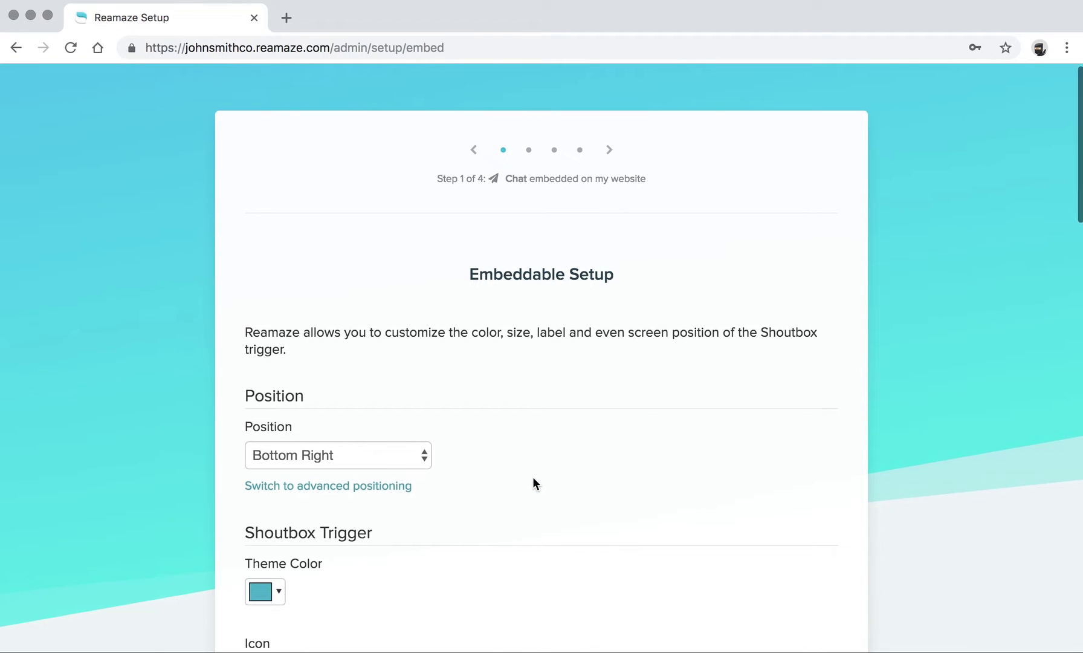
{"action": "scroll", "coordinate": [532, 483], "scroll_direction": "down", "scroll_amount": 3}
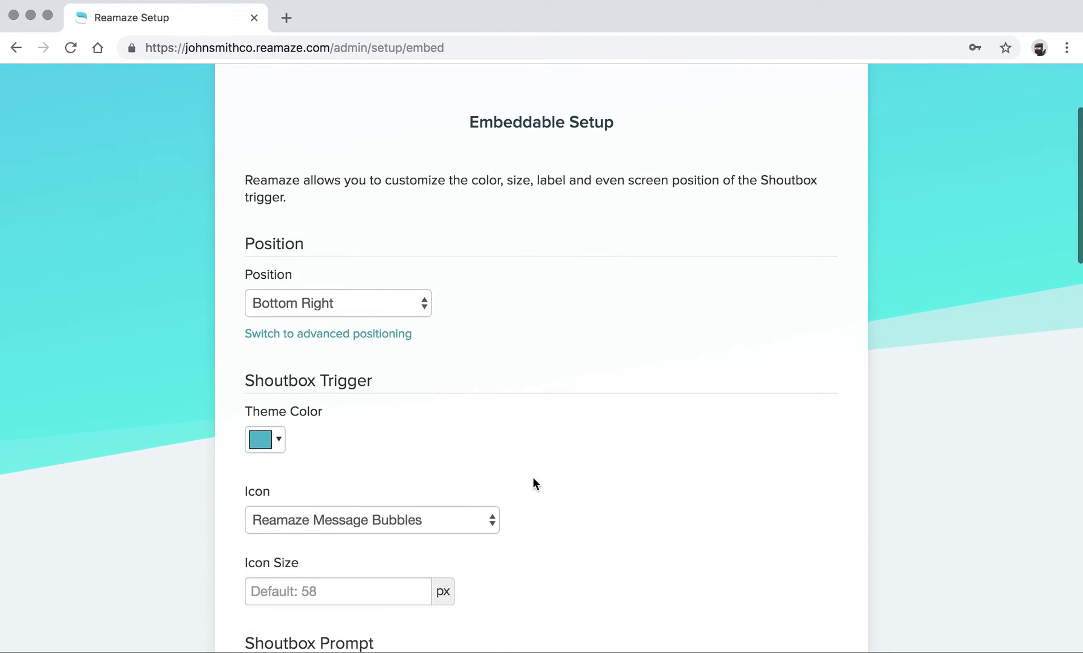
{"action": "left_click", "coordinate": [354, 310]}
{"action": "left_click", "coordinate": [420, 256]}
{"action": "scroll", "coordinate": [409, 382], "scroll_direction": "down", "scroll_amount": 2}
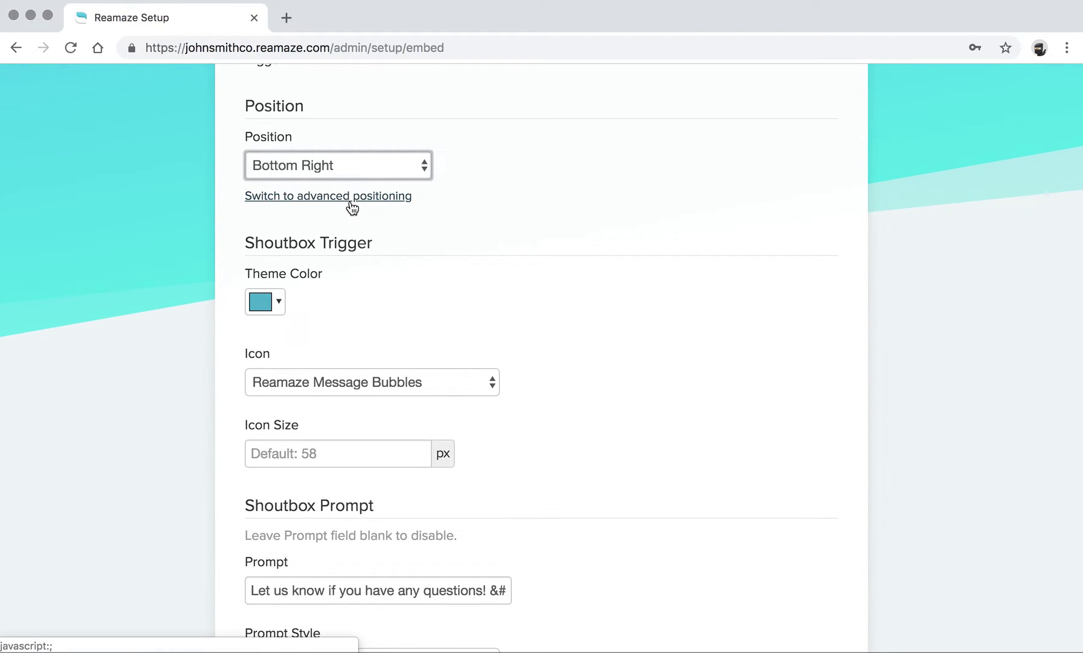
{"action": "scroll", "coordinate": [338, 205], "scroll_direction": "down", "scroll_amount": 2}
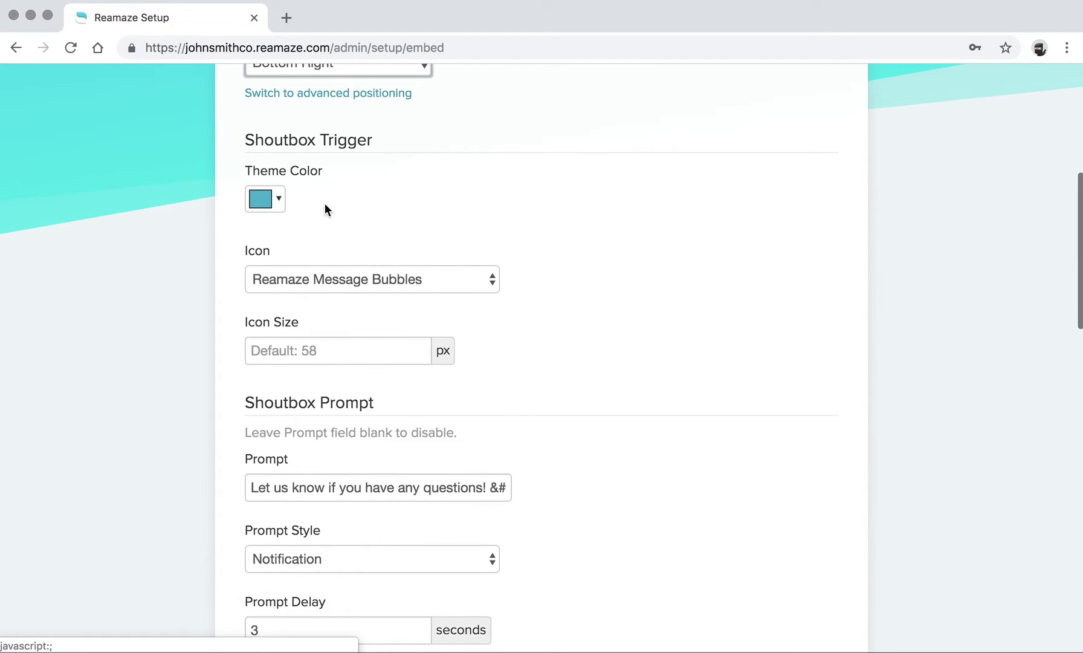
Step: Change the theme colour to bright green and view the chat panel in the final preview
{"action": "left_click", "coordinate": [266, 198]}
{"action": "mouse_move", "coordinate": [380, 261]}
{"action": "left_mouse_down"}
{"action": "mouse_move", "coordinate": [381, 271]}
{"action": "mouse_move", "coordinate": [360, 245]}
{"action": "left_mouse_up"}
{"action": "left_click", "coordinate": [370, 406]}
{"action": "scroll", "coordinate": [614, 261], "scroll_direction": "down", "scroll_amount": 5}
{"action": "scroll", "coordinate": [616, 261], "scroll_direction": "down", "scroll_amount": 10}
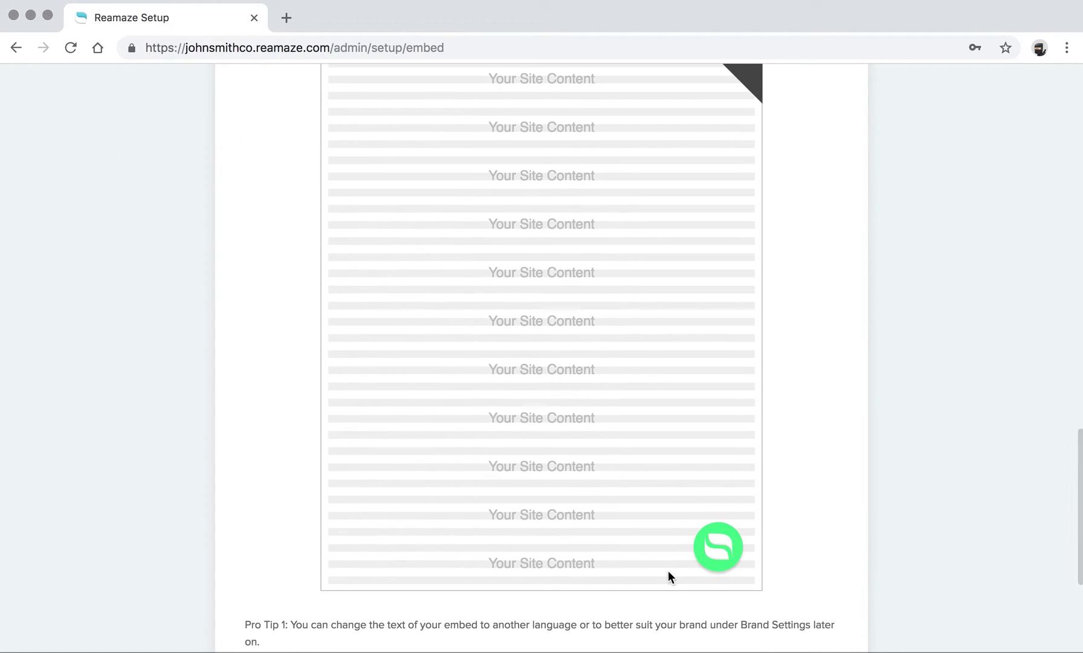
{"action": "left_click", "coordinate": [718, 552]}
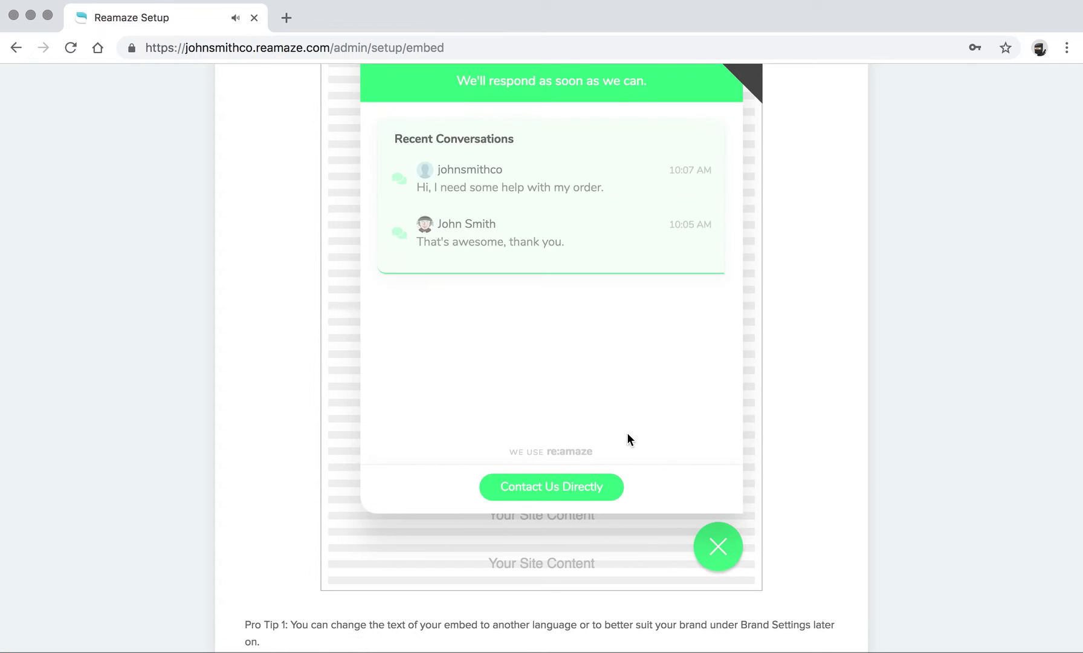
{"action": "scroll", "coordinate": [628, 440], "scroll_direction": "up", "scroll_amount": 4}
{"action": "scroll", "coordinate": [629, 440], "scroll_direction": "up", "scroll_amount": 13}
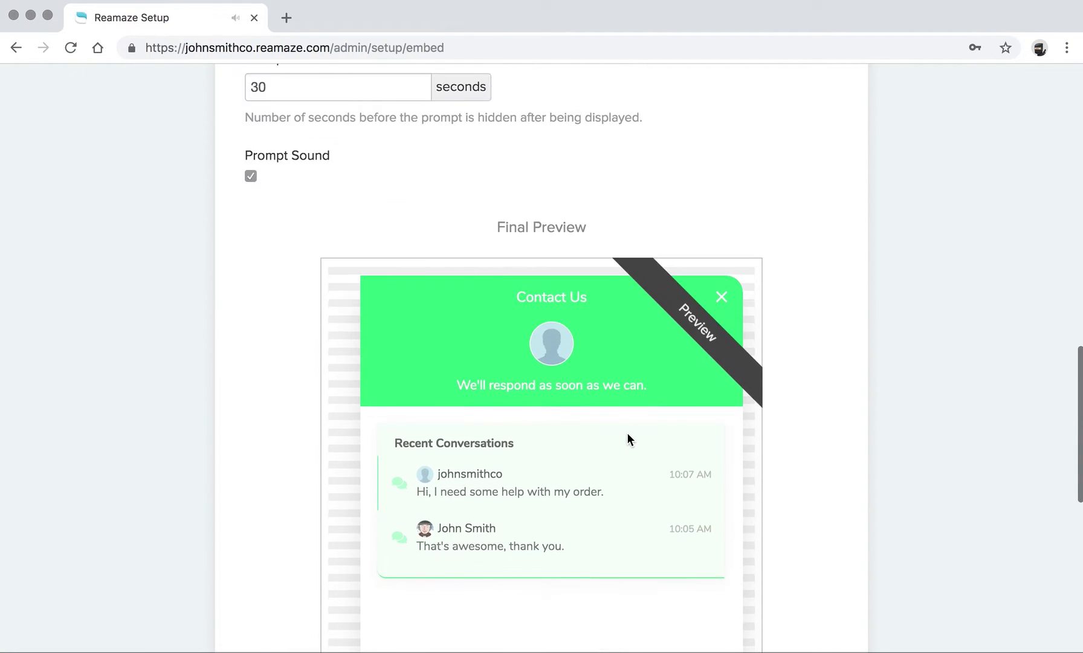
Step: Keep the Question Mark trigger icon and set the icon size to 60 px
{"action": "left_click", "coordinate": [398, 319]}
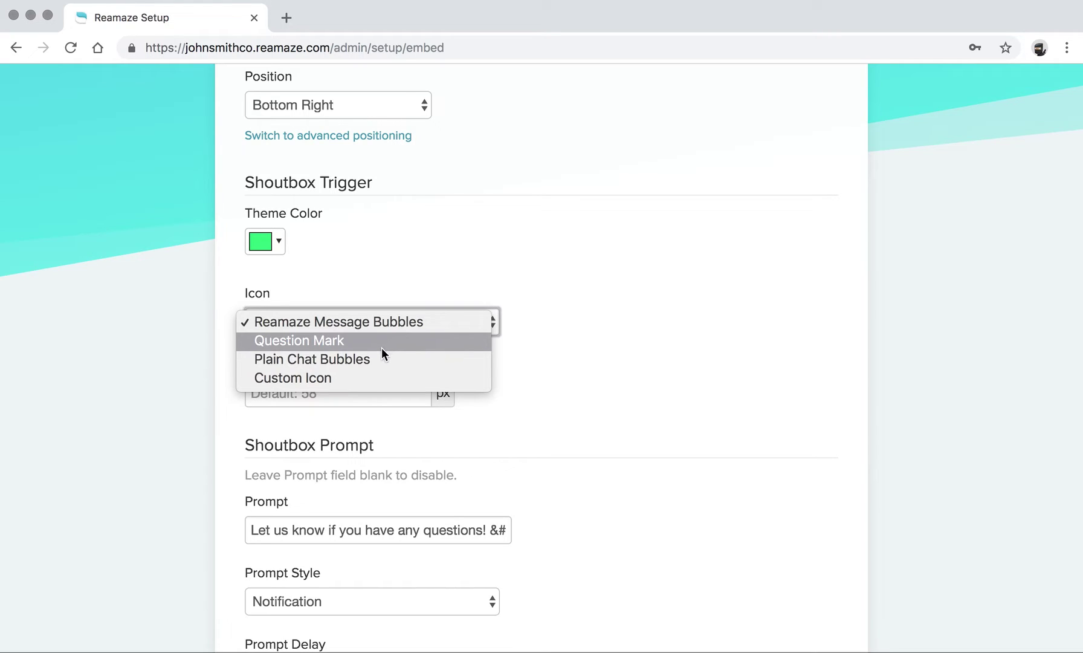
{"action": "key", "text": "Escape"}
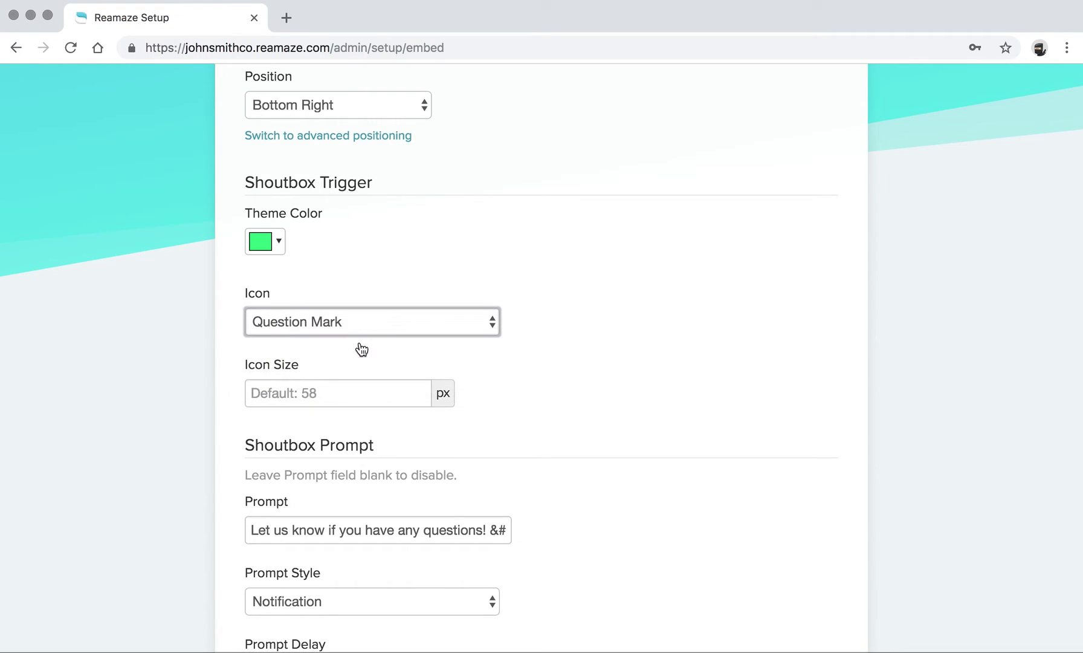
{"action": "left_click", "coordinate": [345, 397]}
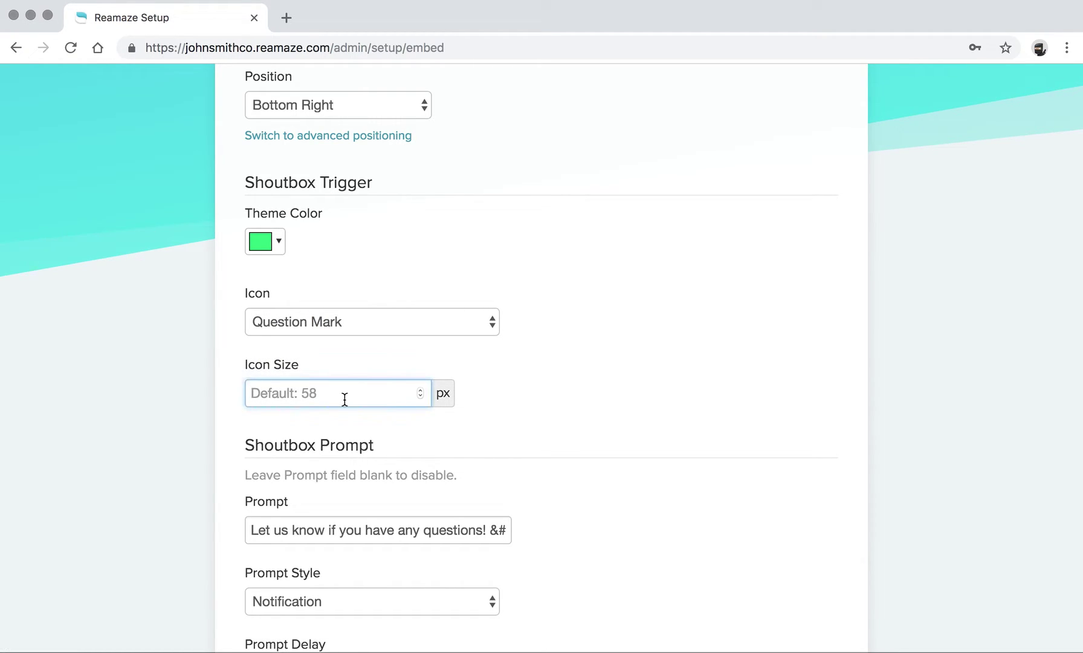
{"action": "type", "text": "60"}
{"action": "left_click", "coordinate": [619, 417]}
Step: Review the remaining Shoutbox settings and save the embed configuration
{"action": "scroll", "coordinate": [622, 417], "scroll_direction": "down", "scroll_amount": 5}
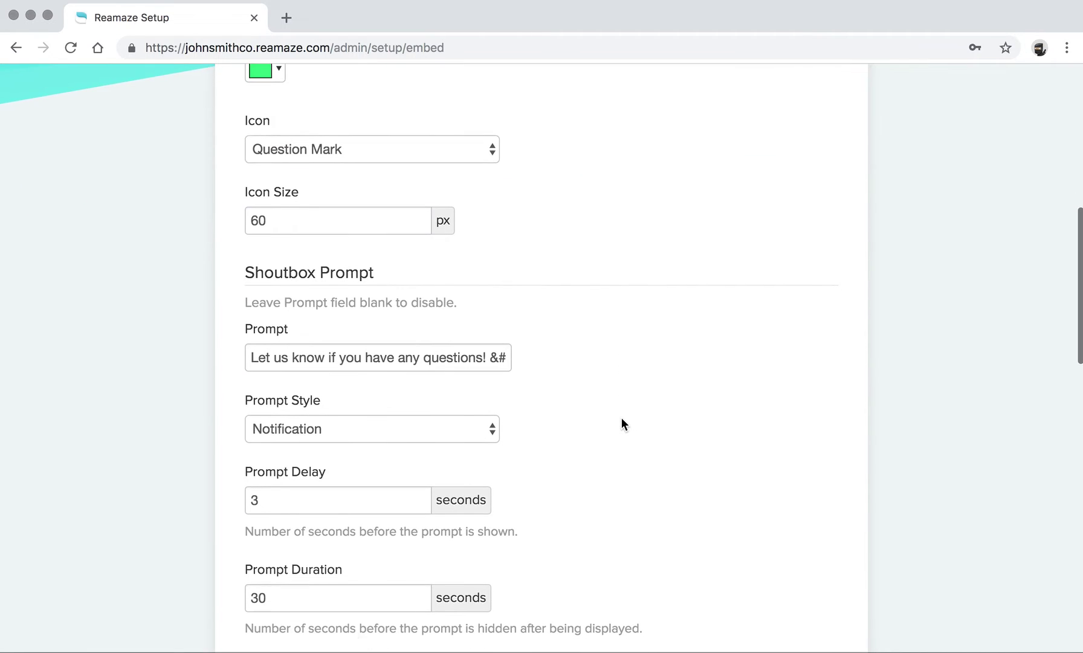
{"action": "scroll", "coordinate": [347, 363], "scroll_direction": "down", "scroll_amount": 3}
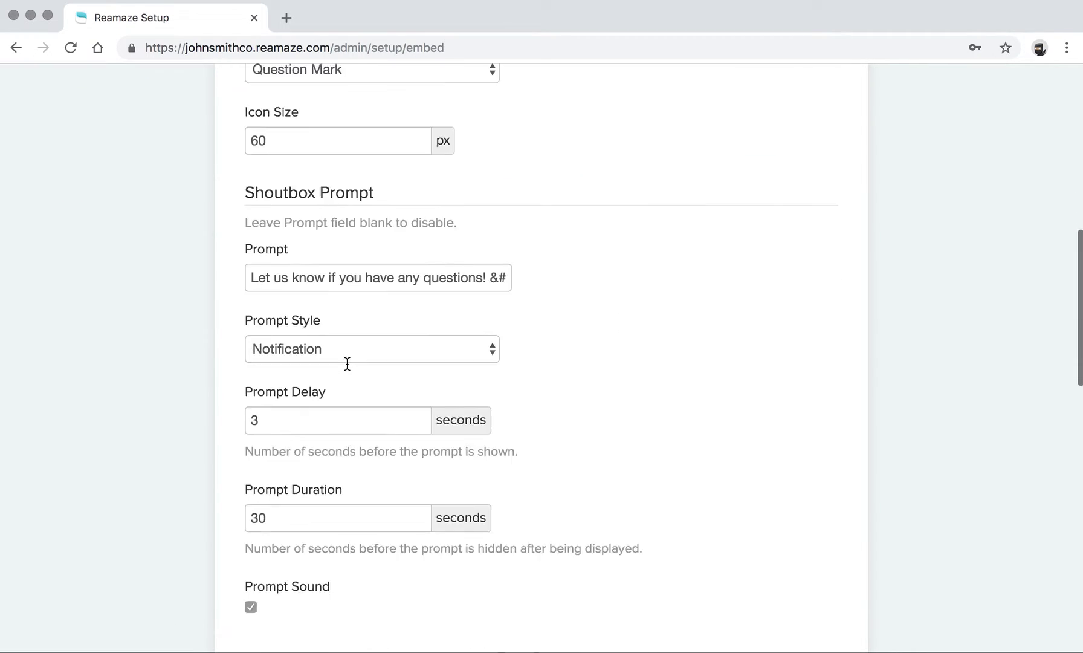
{"action": "scroll", "coordinate": [348, 363], "scroll_direction": "down", "scroll_amount": 15}
{"action": "scroll", "coordinate": [346, 363], "scroll_direction": "down", "scroll_amount": 3}
{"action": "scroll", "coordinate": [347, 363], "scroll_direction": "down", "scroll_amount": 1}
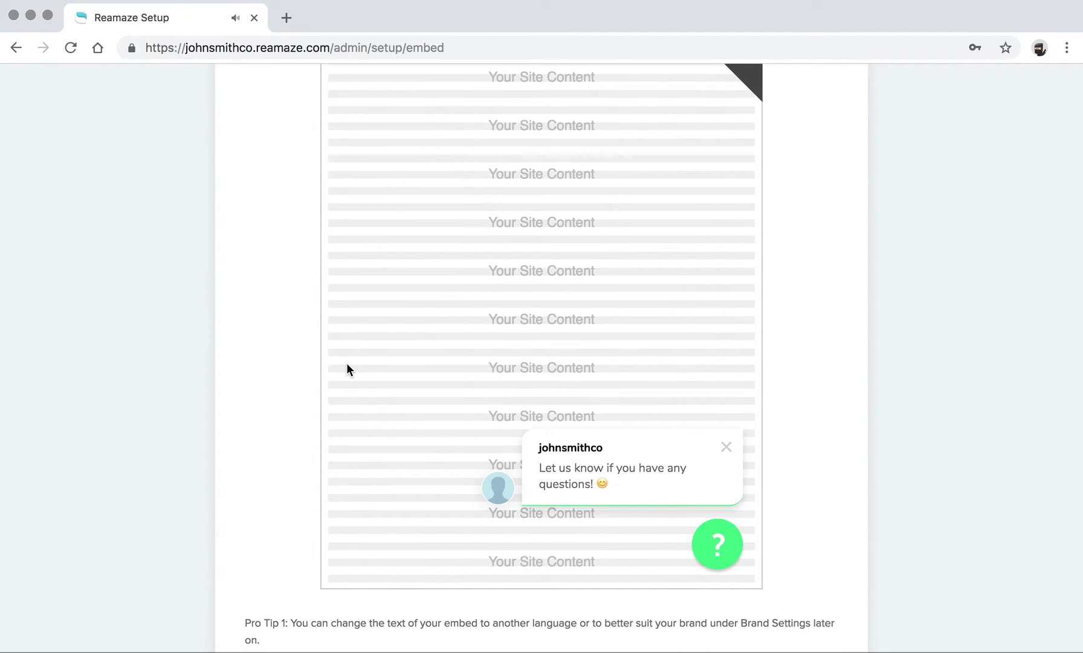
{"action": "scroll", "coordinate": [346, 363], "scroll_direction": "up", "scroll_amount": 12}
{"action": "scroll", "coordinate": [346, 362], "scroll_direction": "down", "scroll_amount": 16}
{"action": "scroll", "coordinate": [346, 368], "scroll_direction": "down", "scroll_amount": 2}
{"action": "left_click", "coordinate": [567, 518]}
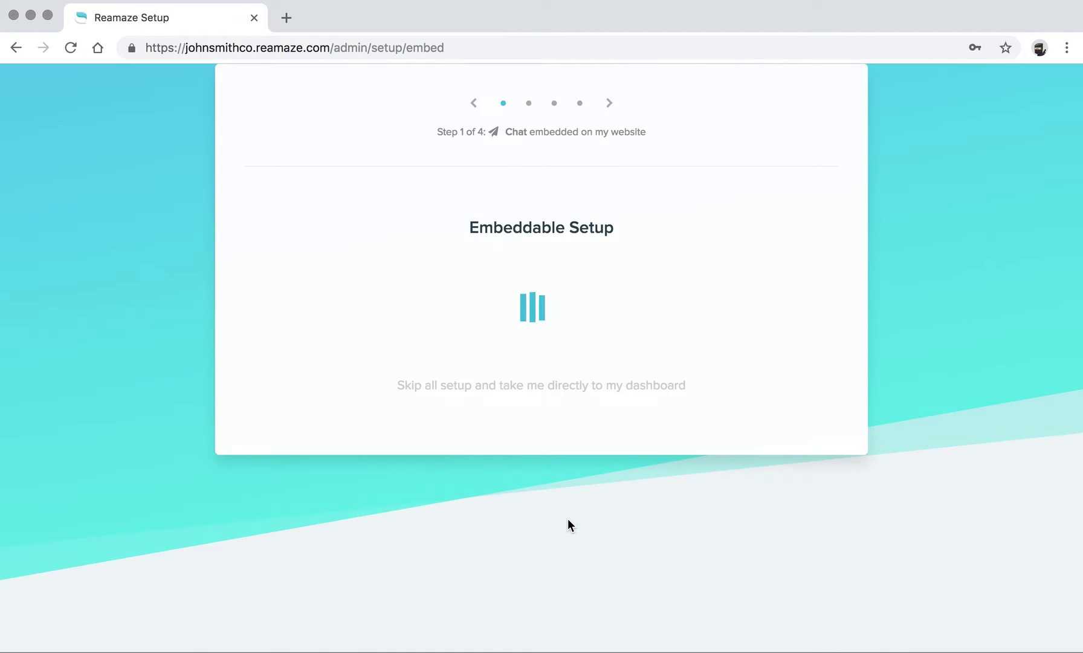
{"action": "scroll", "coordinate": [533, 262], "scroll_direction": "down", "scroll_amount": 8}
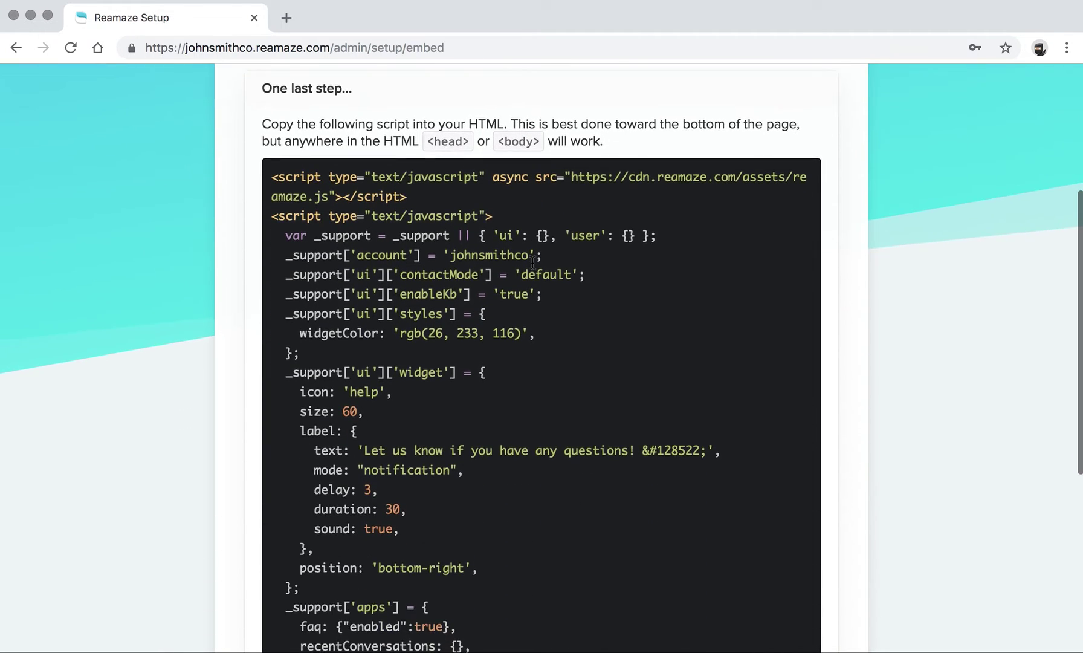
{"action": "scroll", "coordinate": [532, 262], "scroll_direction": "up", "scroll_amount": 1}
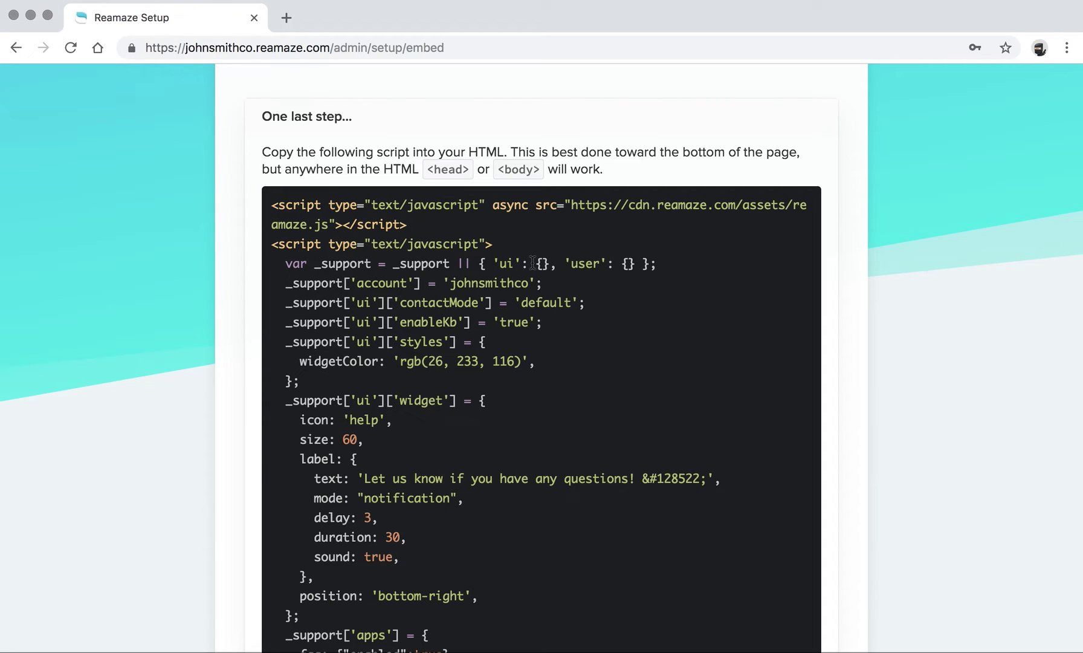
{"action": "left_click_drag", "start_coordinate": [273, 204], "coordinate": [578, 372]}
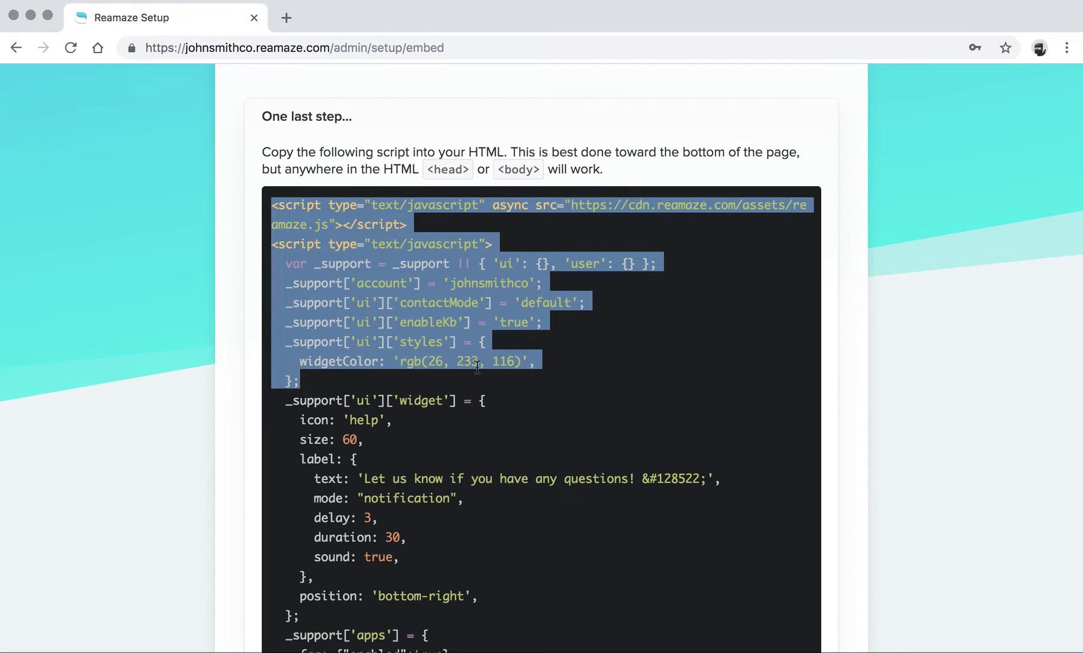
{"action": "left_click", "coordinate": [578, 372]}
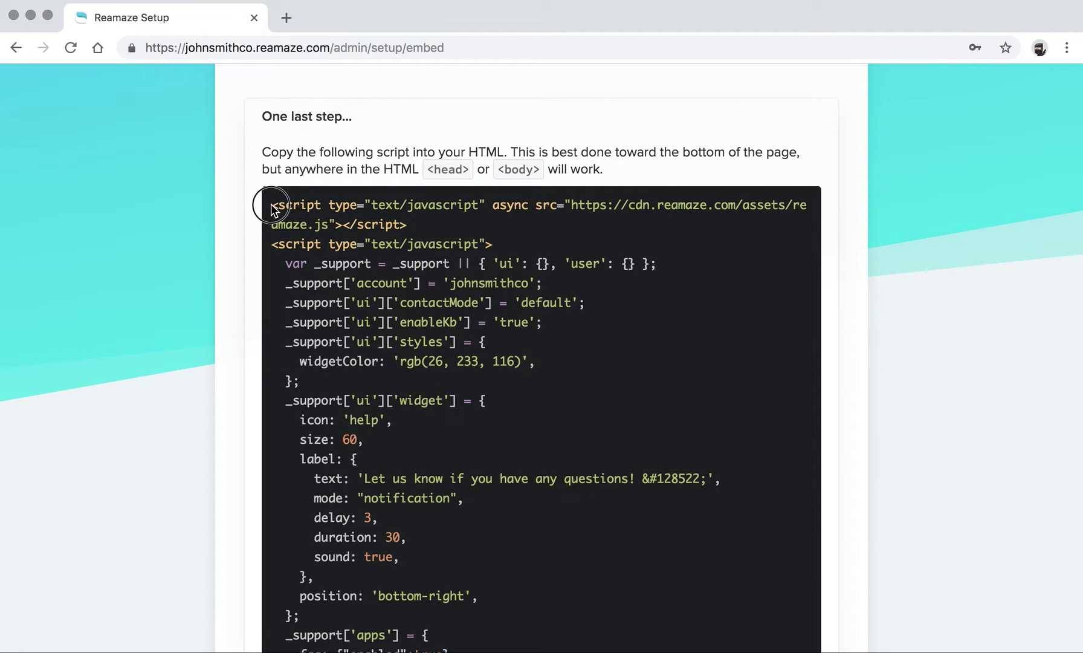
{"action": "left_click_drag", "start_coordinate": [274, 203], "coordinate": [458, 406]}
{"action": "left_click", "coordinate": [458, 406]}
{"action": "scroll", "coordinate": [458, 406], "scroll_direction": "up", "scroll_amount": 2}
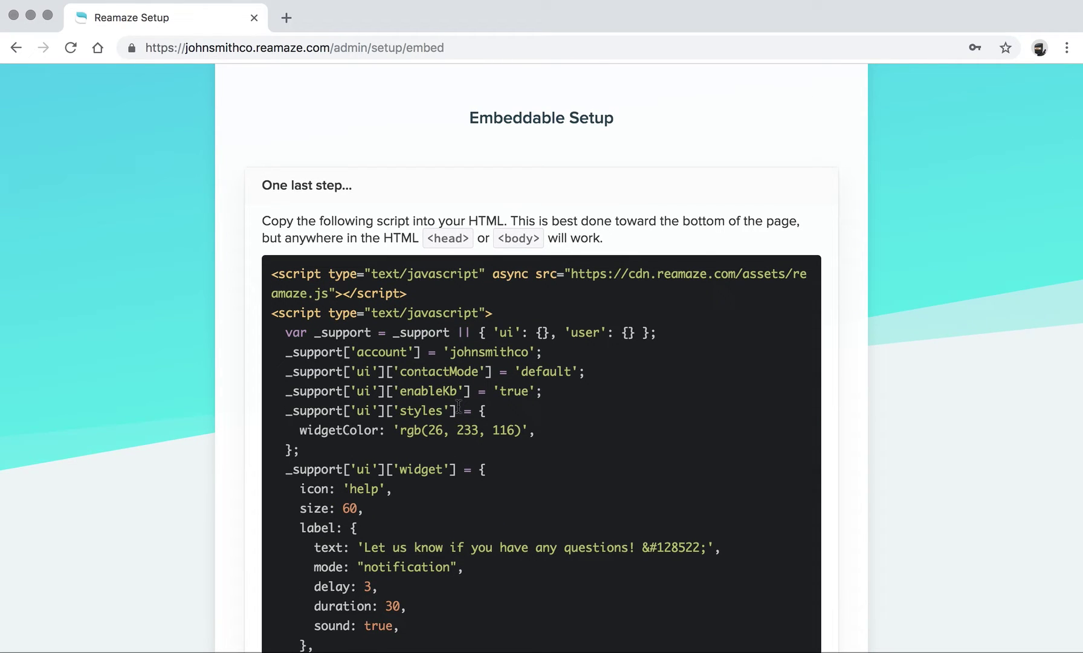
{"action": "scroll", "coordinate": [458, 406], "scroll_direction": "up", "scroll_amount": 3}
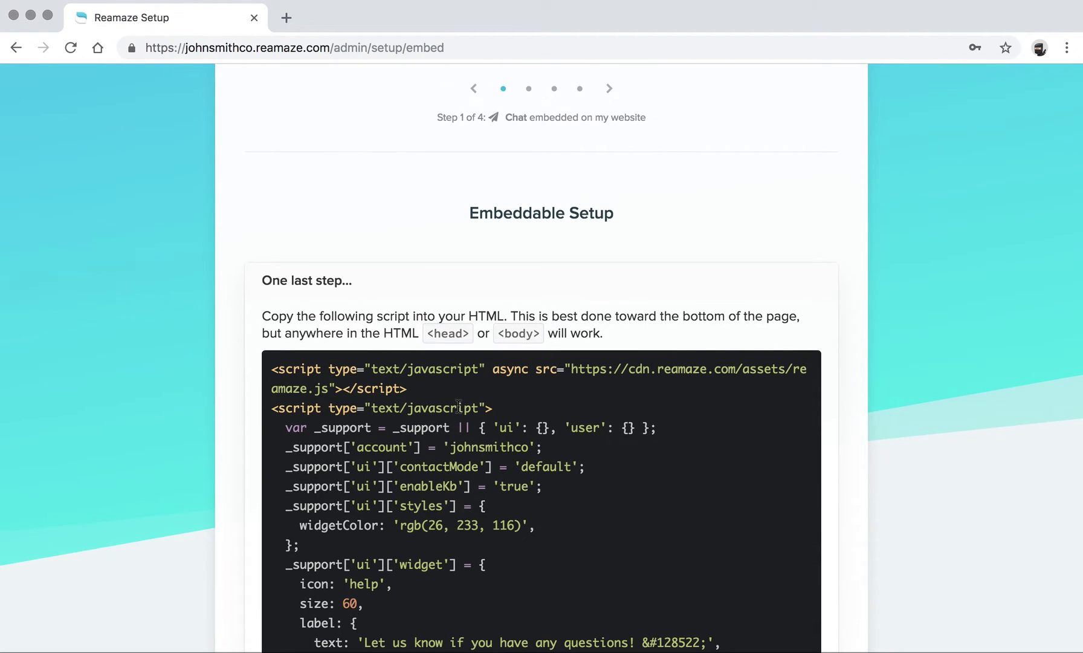
{"action": "scroll", "coordinate": [459, 407], "scroll_direction": "down", "scroll_amount": 2}
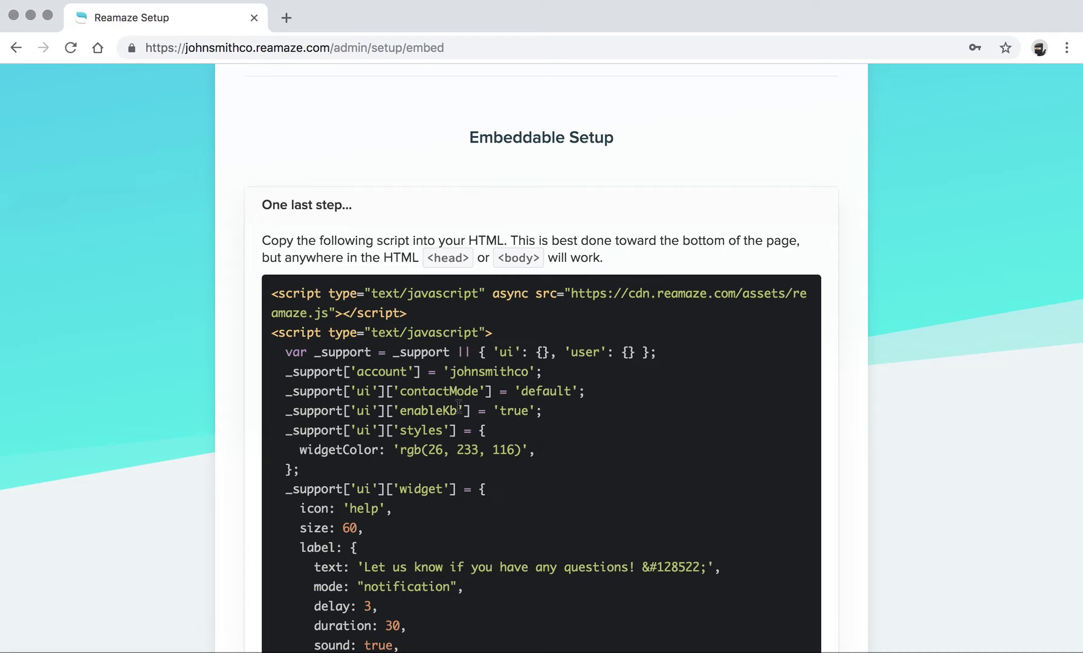
{"action": "scroll", "coordinate": [460, 406], "scroll_direction": "down", "scroll_amount": 3}
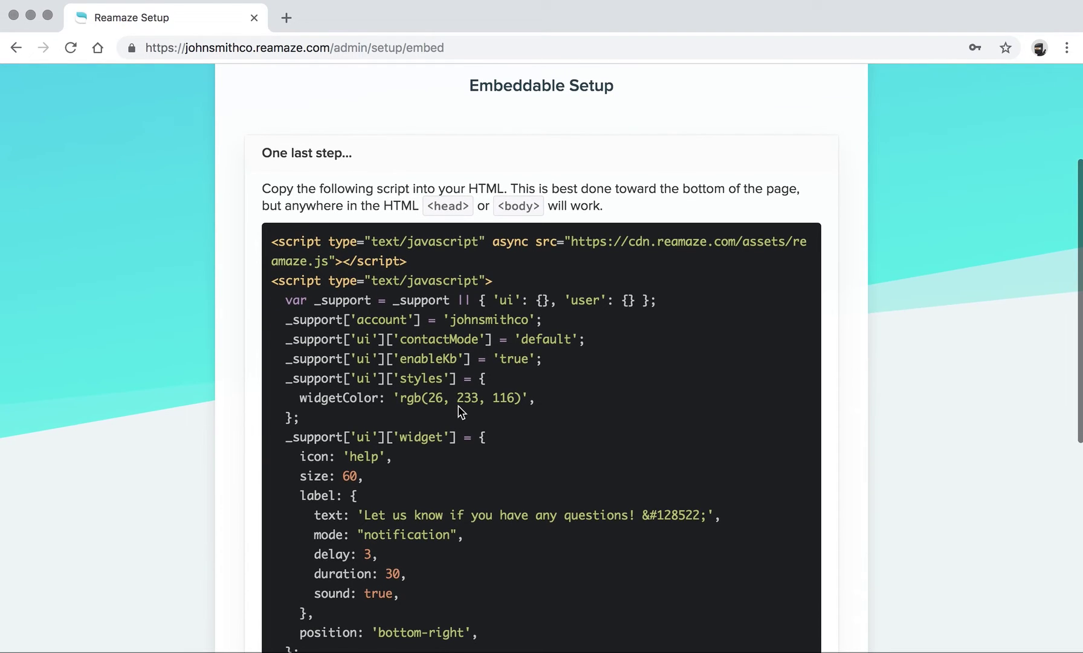
{"action": "scroll", "coordinate": [459, 410], "scroll_direction": "down", "scroll_amount": 2}
{"action": "scroll", "coordinate": [460, 411], "scroll_direction": "up", "scroll_amount": 2}
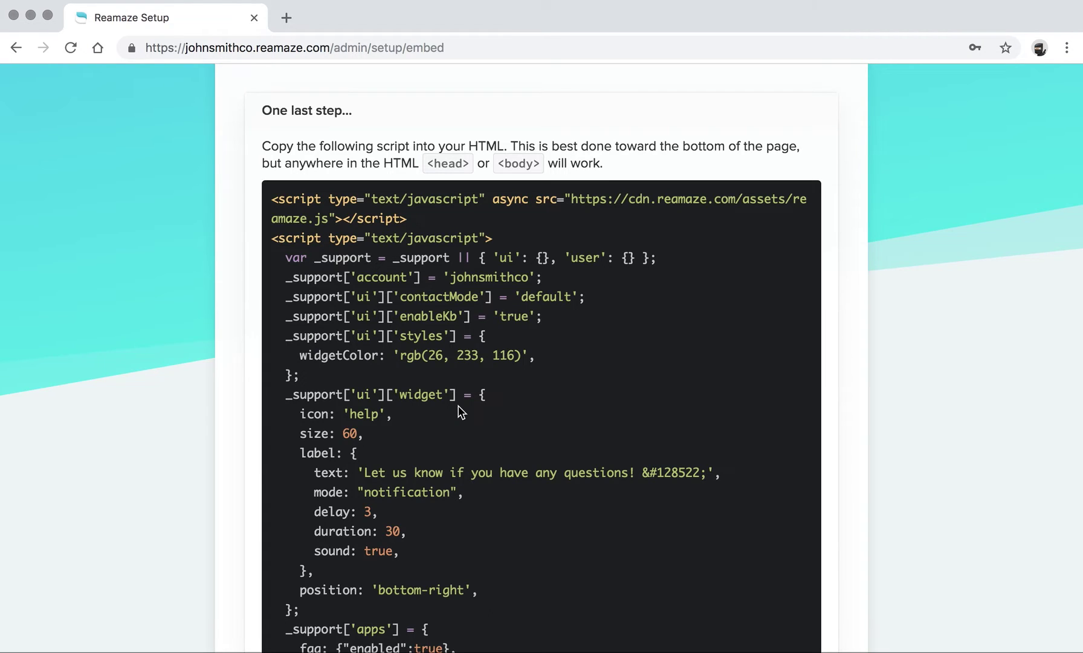
{"action": "scroll", "coordinate": [460, 411], "scroll_direction": "down", "scroll_amount": 3}
{"action": "scroll", "coordinate": [459, 410], "scroll_direction": "up", "scroll_amount": 1}
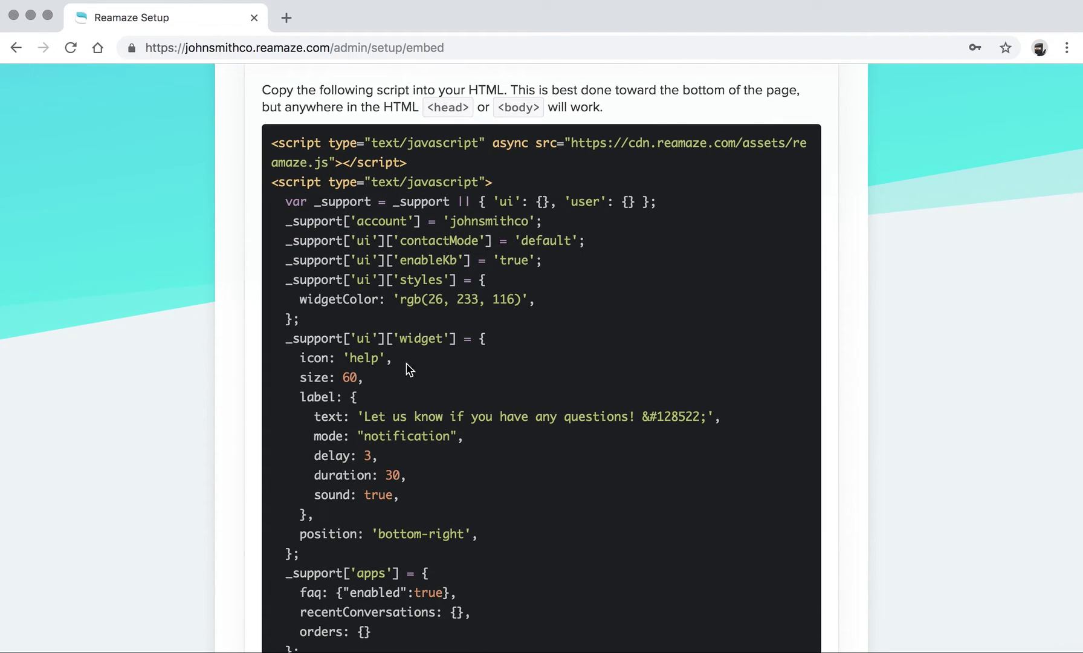
{"action": "left_click_drag", "start_coordinate": [261, 102], "coordinate": [628, 124]}
{"action": "left_click", "coordinate": [628, 124]}
{"action": "scroll", "coordinate": [421, 465], "scroll_direction": "down", "scroll_amount": 2}
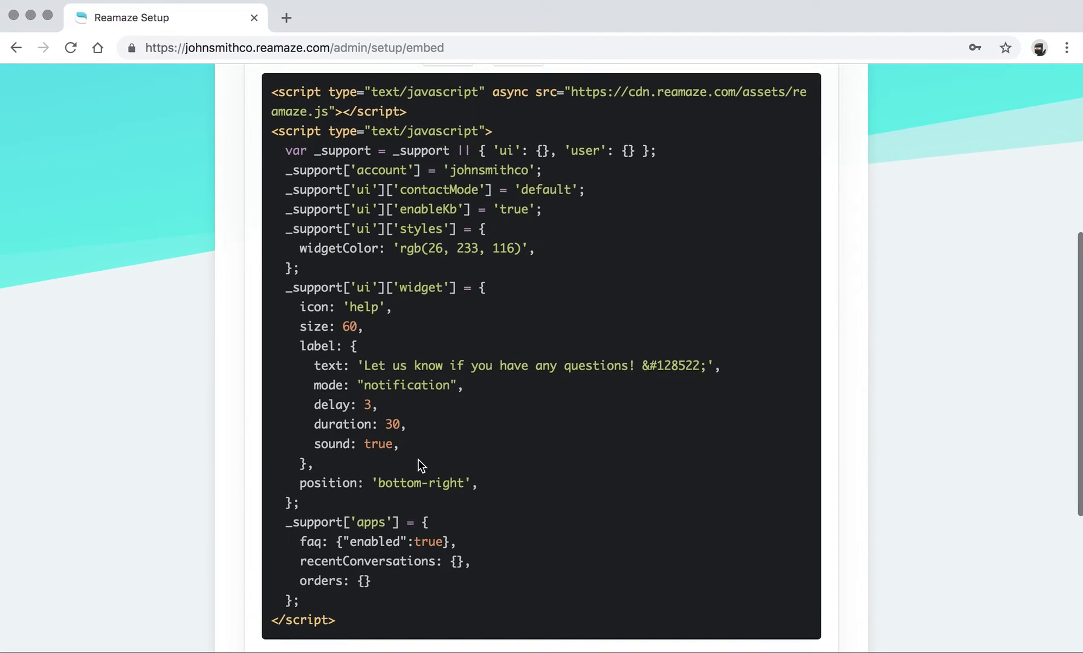
{"action": "scroll", "coordinate": [421, 466], "scroll_direction": "up", "scroll_amount": 1}
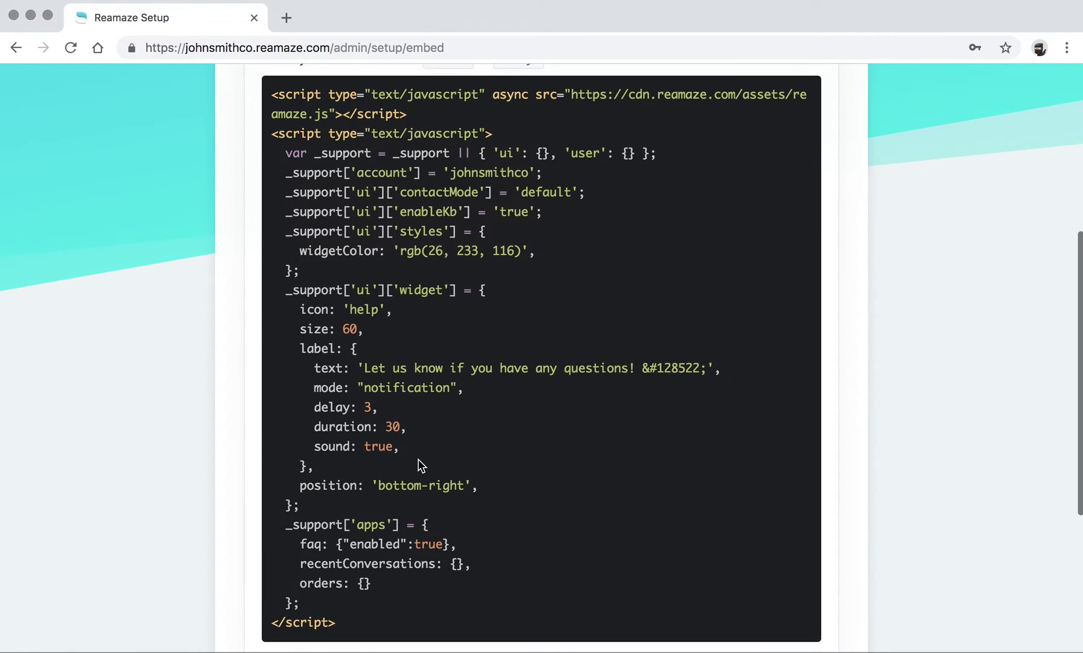
{"action": "scroll", "coordinate": [422, 465], "scroll_direction": "down", "scroll_amount": 1}
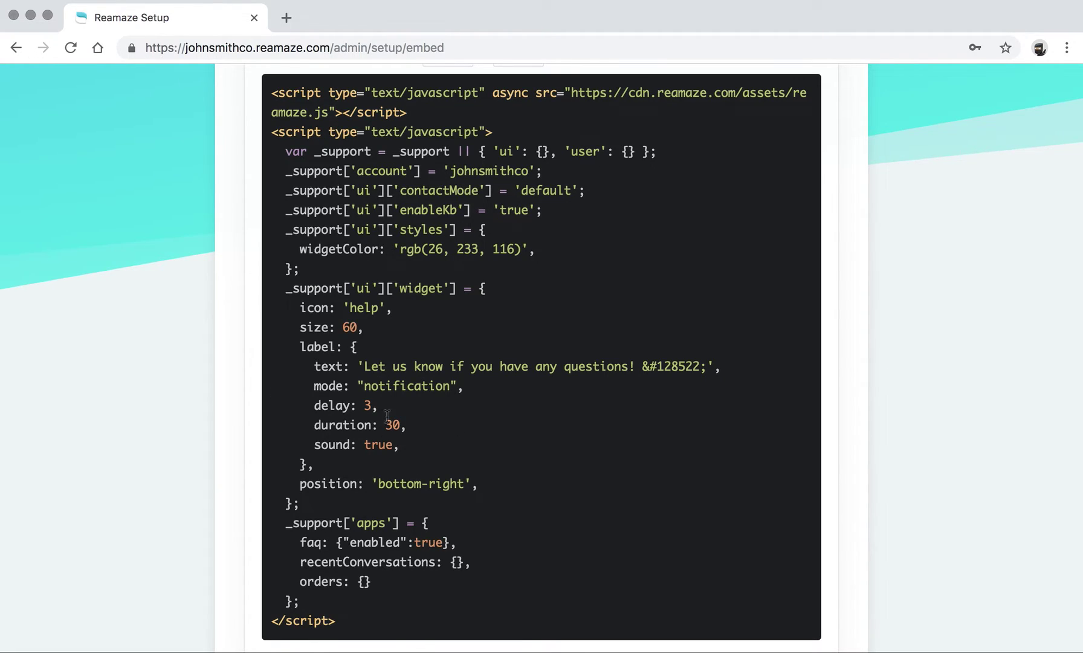
{"action": "scroll", "coordinate": [438, 475], "scroll_direction": "up", "scroll_amount": 2}
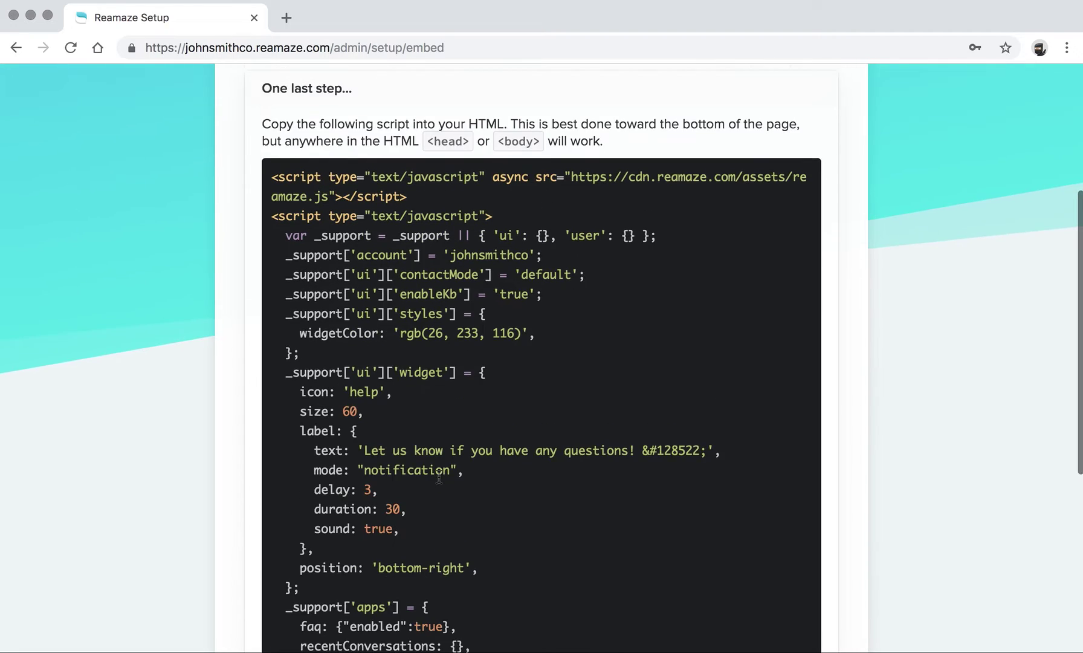
{"action": "scroll", "coordinate": [439, 476], "scroll_direction": "down", "scroll_amount": 5}
Step: Mark the embeddable Shoutbox setup as done and review the generated embed script
{"action": "left_click", "coordinate": [598, 494]}
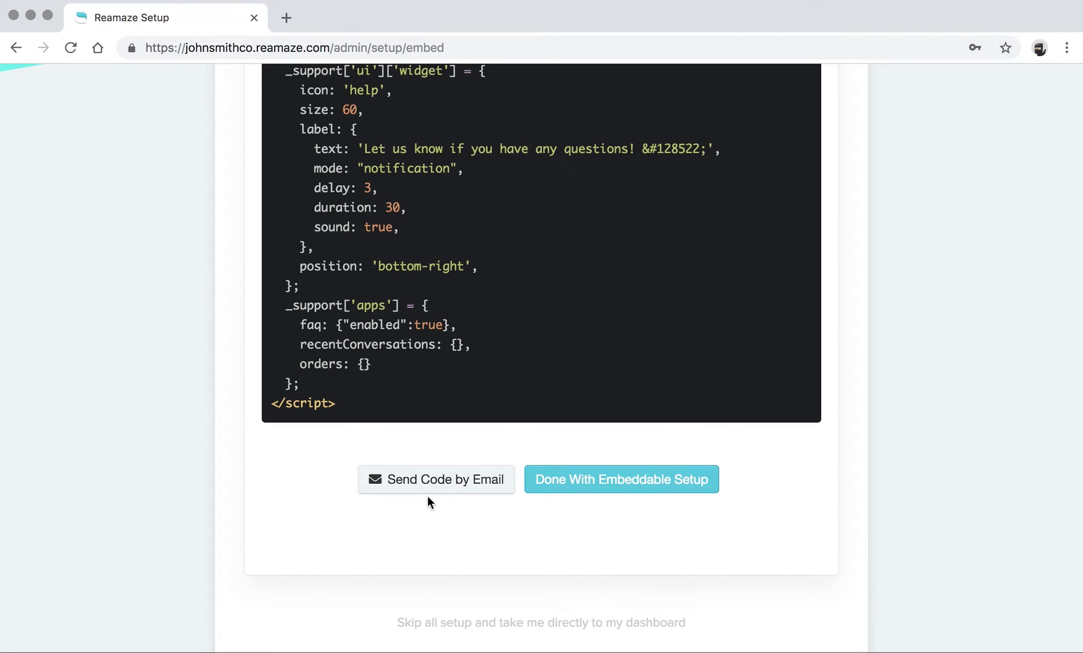
{"action": "scroll", "coordinate": [524, 535], "scroll_direction": "up", "scroll_amount": 1}
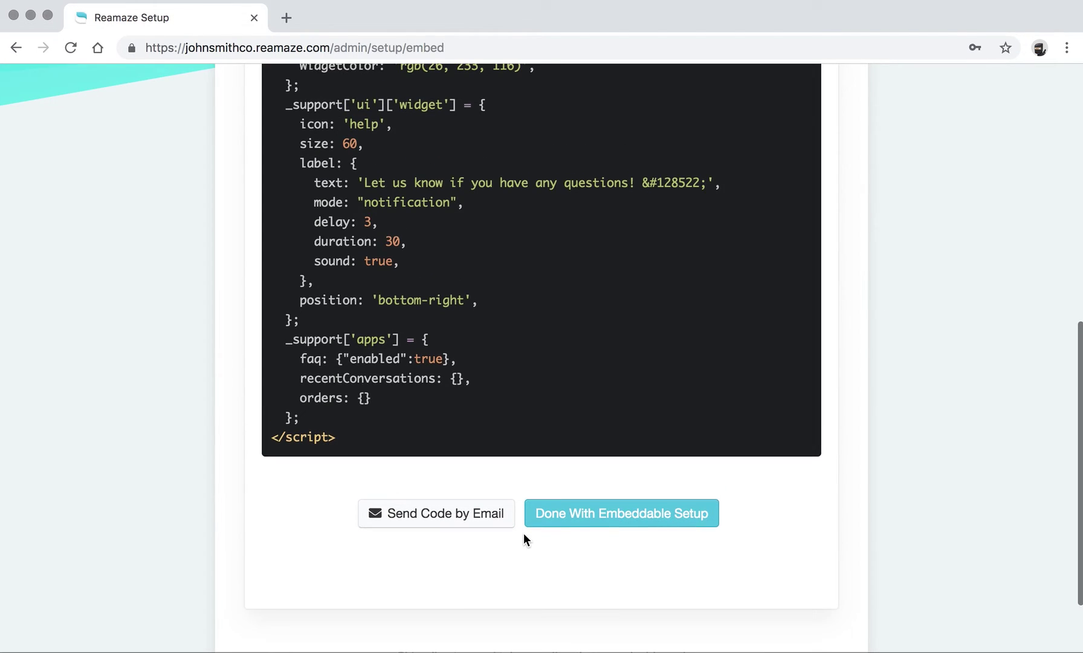
Step: Open Social Setup and review the Facebook, Instagram and Twitter options without connecting any
{"action": "left_click", "coordinate": [576, 523]}
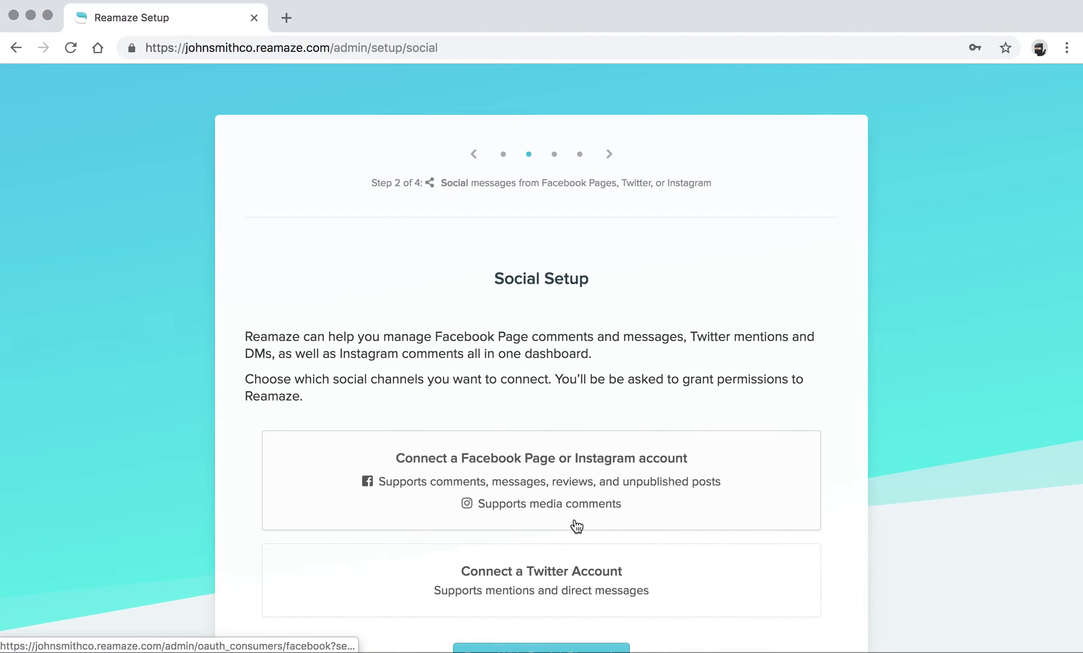
{"action": "scroll", "coordinate": [461, 343], "scroll_direction": "down", "scroll_amount": 5}
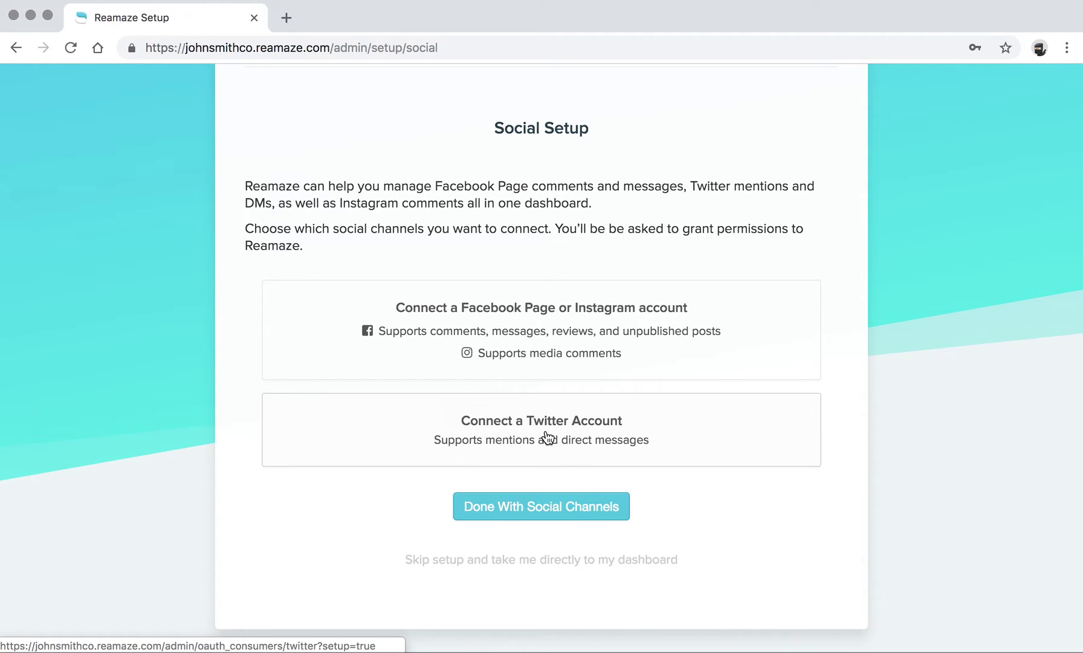
{"action": "scroll", "coordinate": [548, 437], "scroll_direction": "up", "scroll_amount": 1}
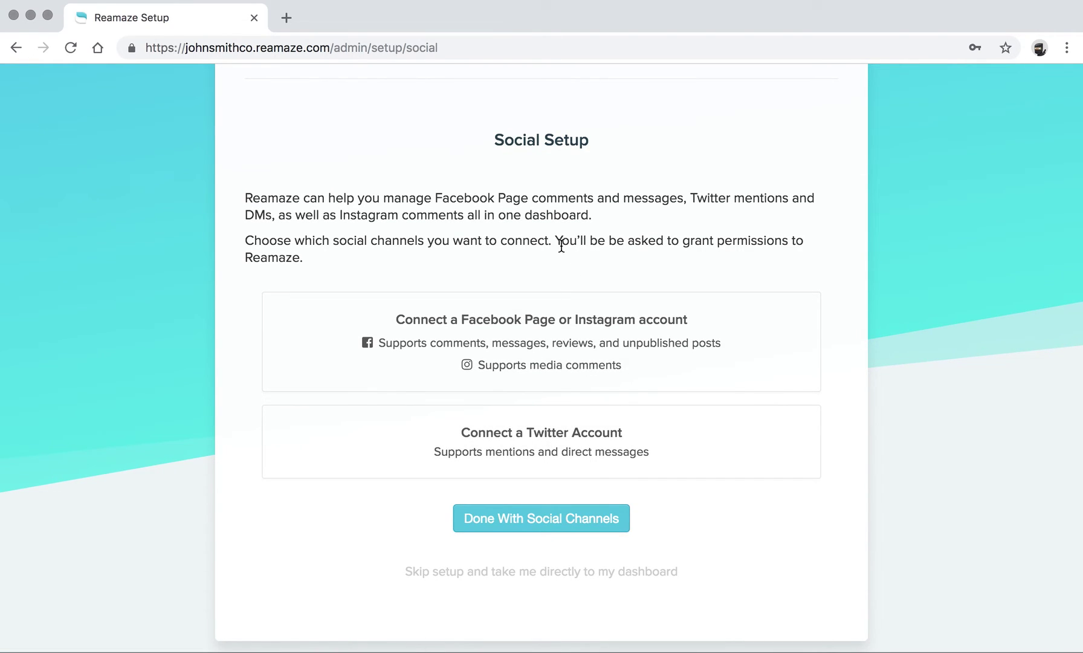
{"action": "scroll", "coordinate": [560, 414], "scroll_direction": "down", "scroll_amount": 1}
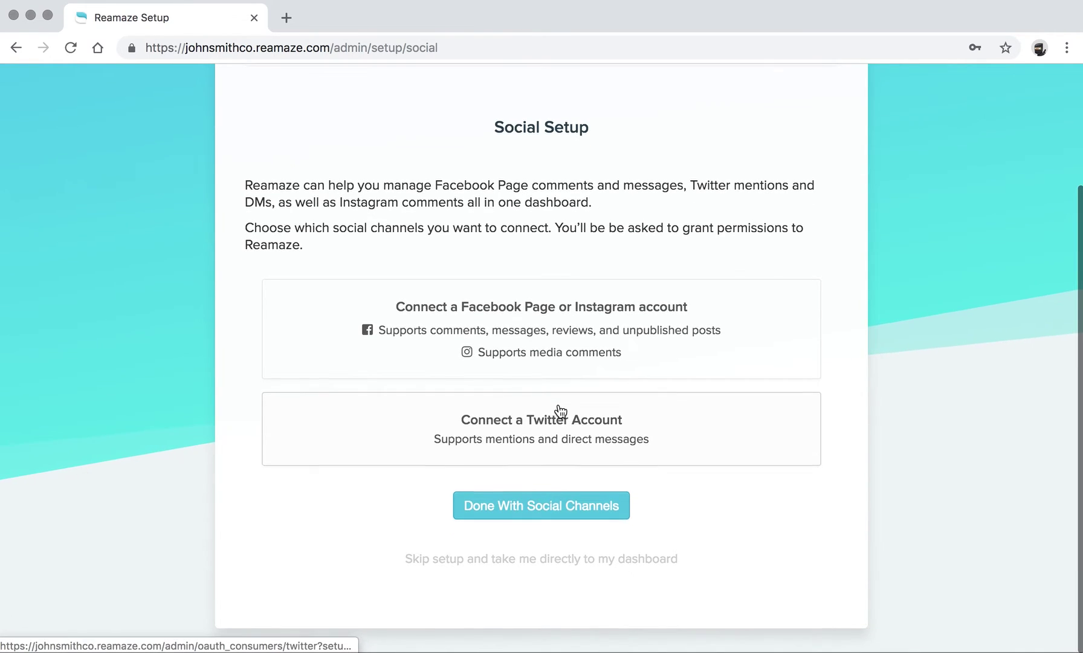
{"action": "left_click", "coordinate": [532, 510]}
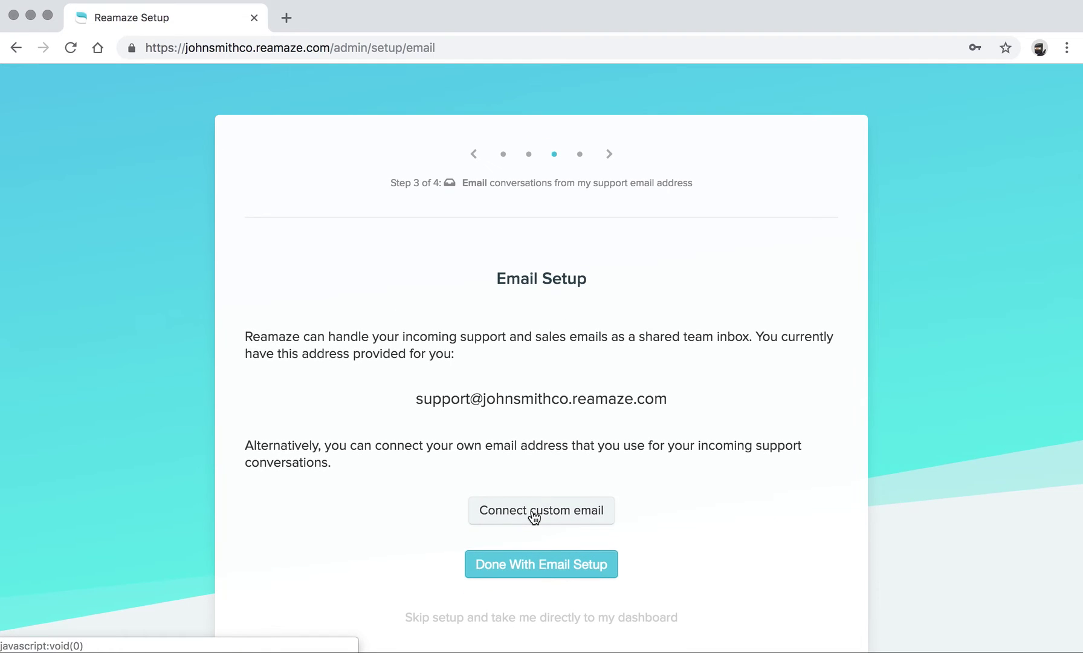
{"action": "scroll", "coordinate": [567, 305], "scroll_direction": "down", "scroll_amount": 2}
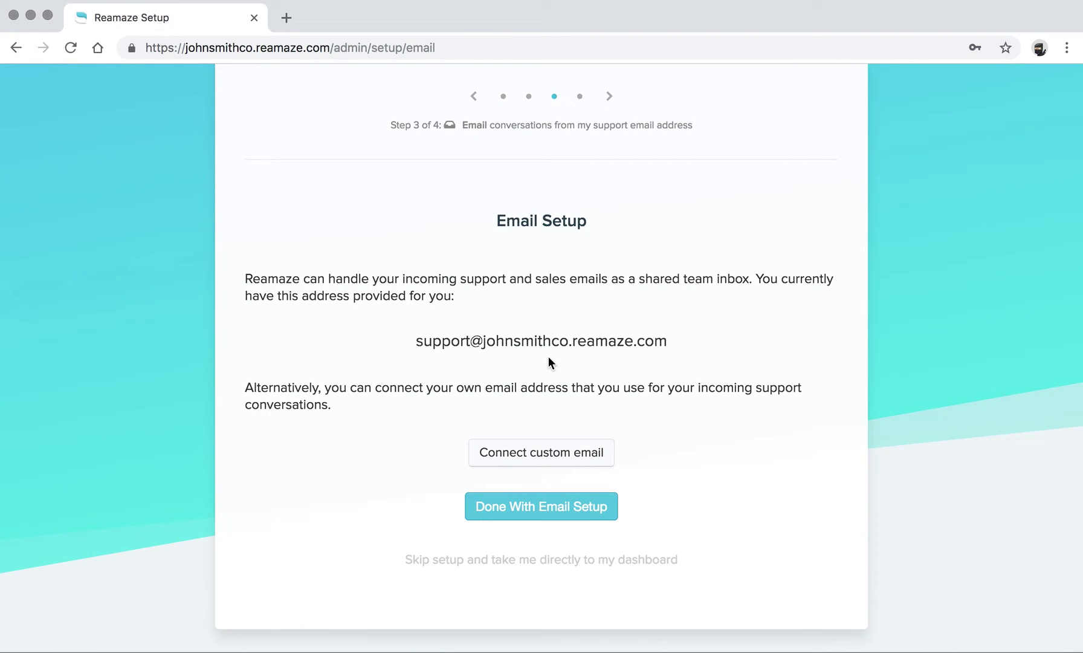
{"action": "scroll", "coordinate": [548, 356], "scroll_direction": "up", "scroll_amount": 1}
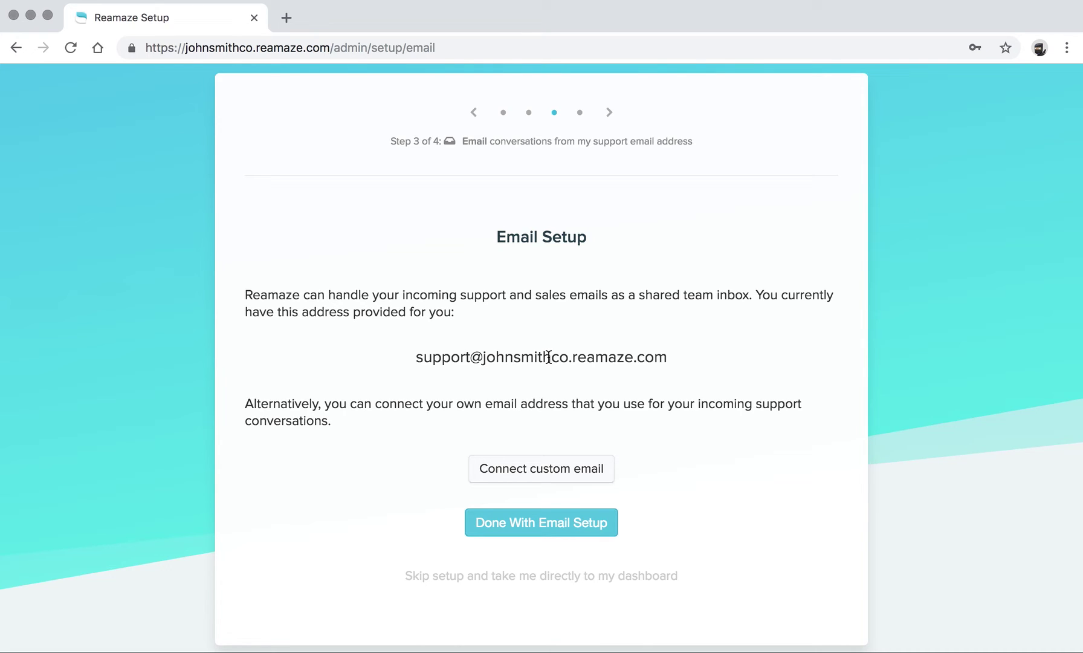
{"action": "left_click_drag", "start_coordinate": [425, 358], "coordinate": [675, 361]}
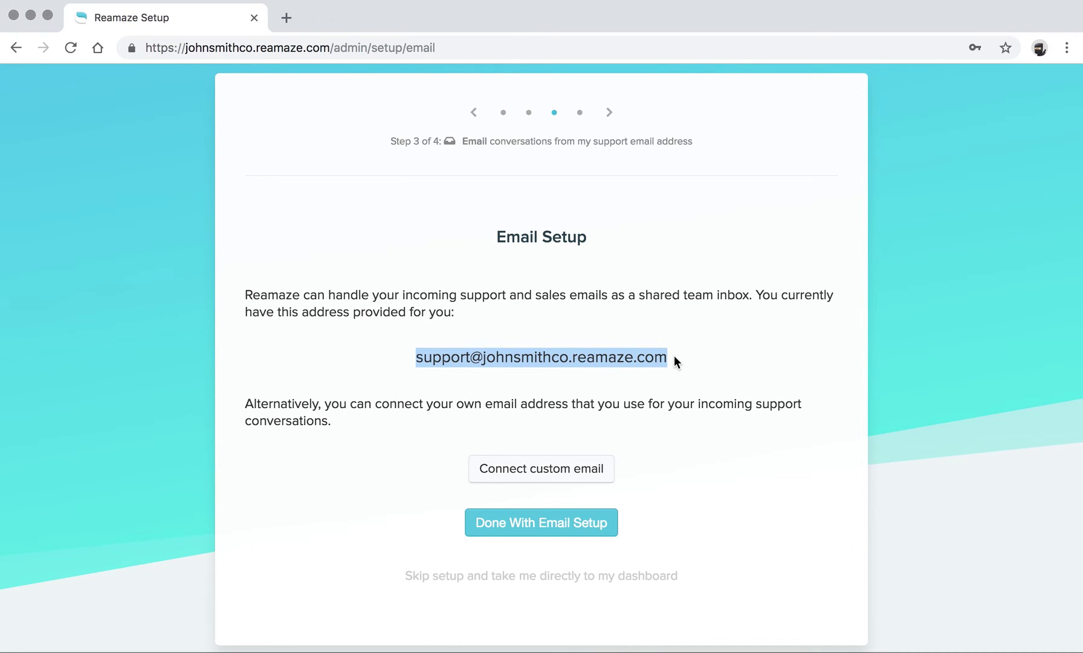
{"action": "left_click", "coordinate": [567, 365]}
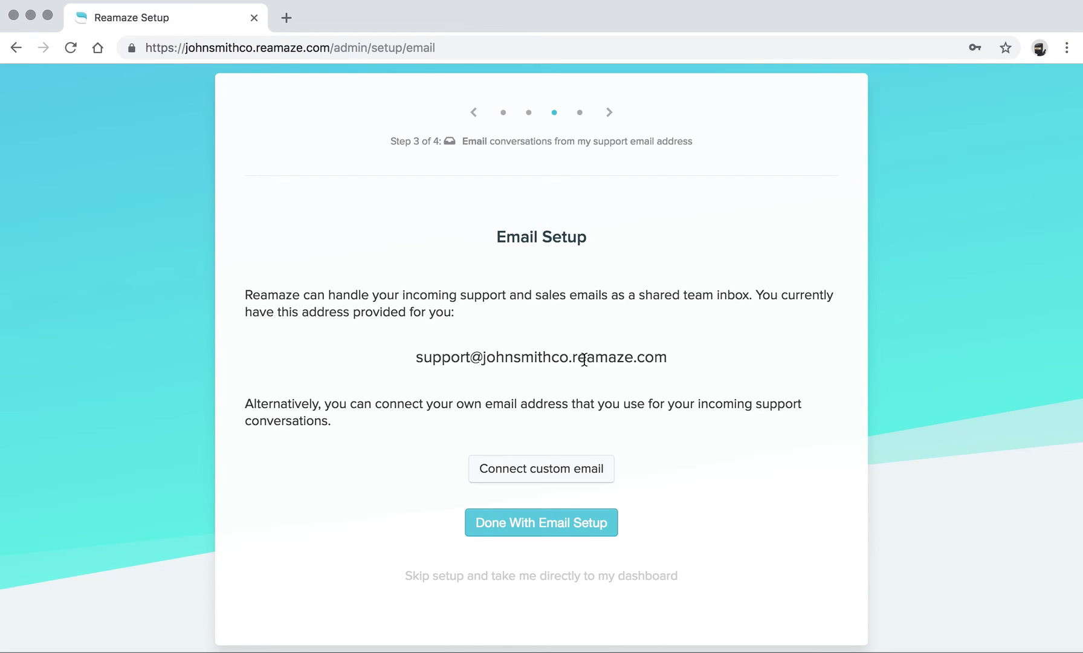
{"action": "left_click_drag", "start_coordinate": [415, 357], "coordinate": [665, 352]}
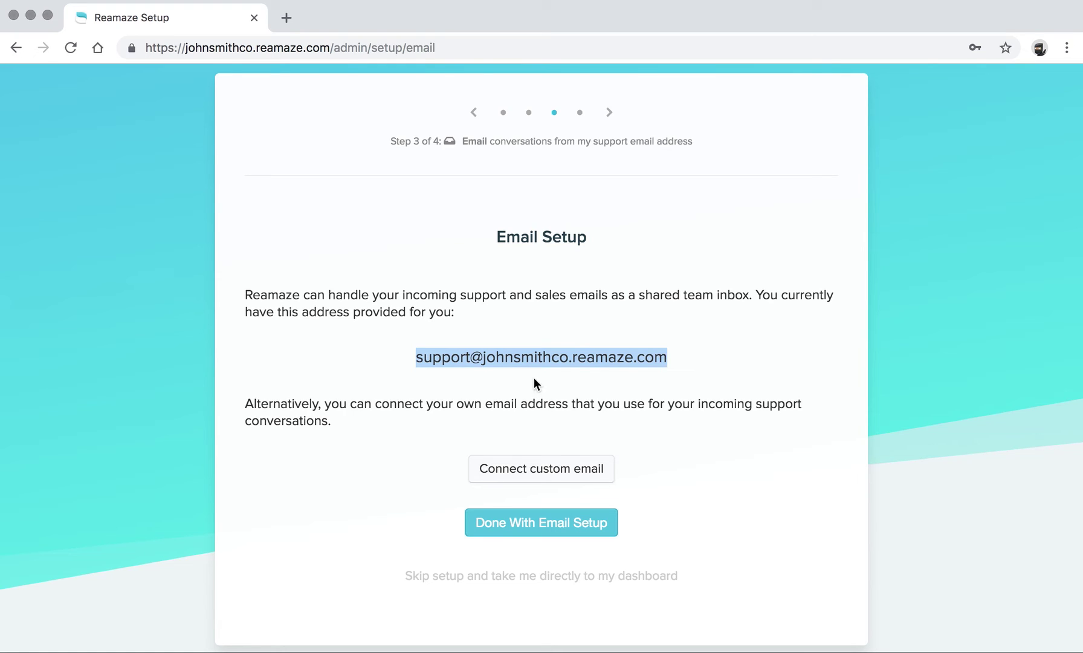
{"action": "left_click", "coordinate": [465, 359]}
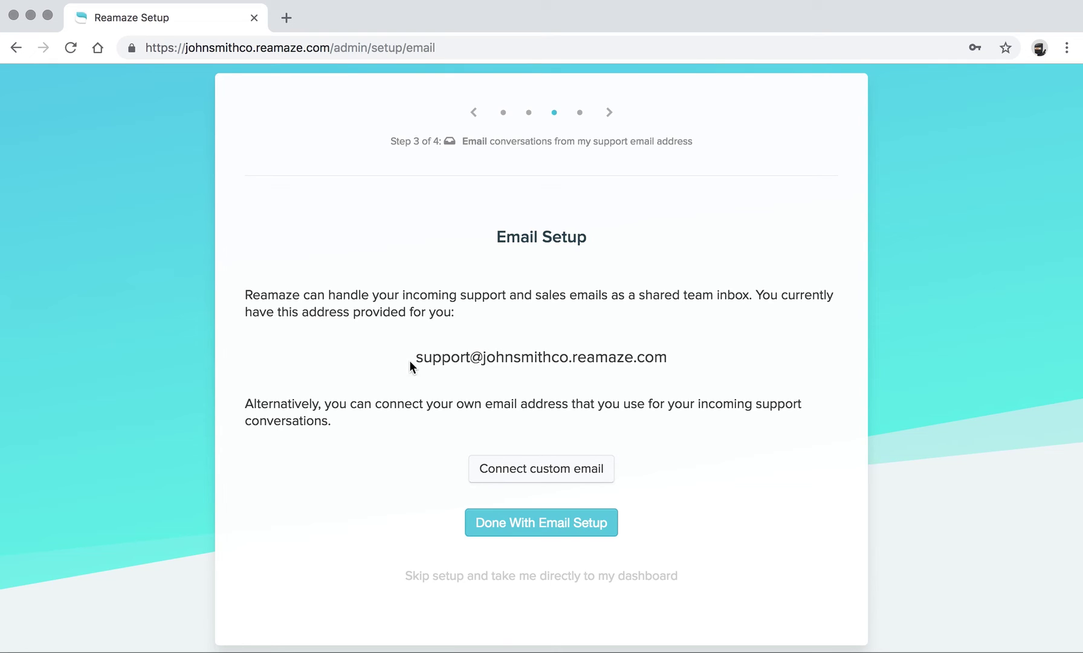
{"action": "left_click_drag", "start_coordinate": [411, 359], "coordinate": [666, 363]}
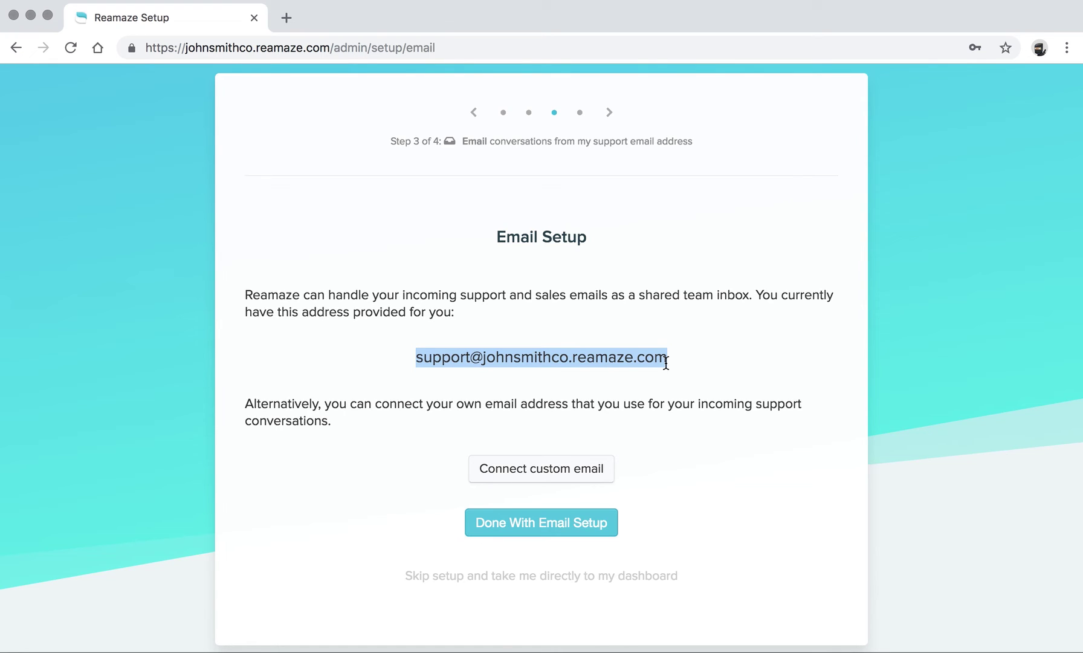
{"action": "left_click", "coordinate": [666, 363]}
{"action": "left_click", "coordinate": [417, 357]}
{"action": "left_click_drag", "start_coordinate": [417, 357], "coordinate": [569, 359]}
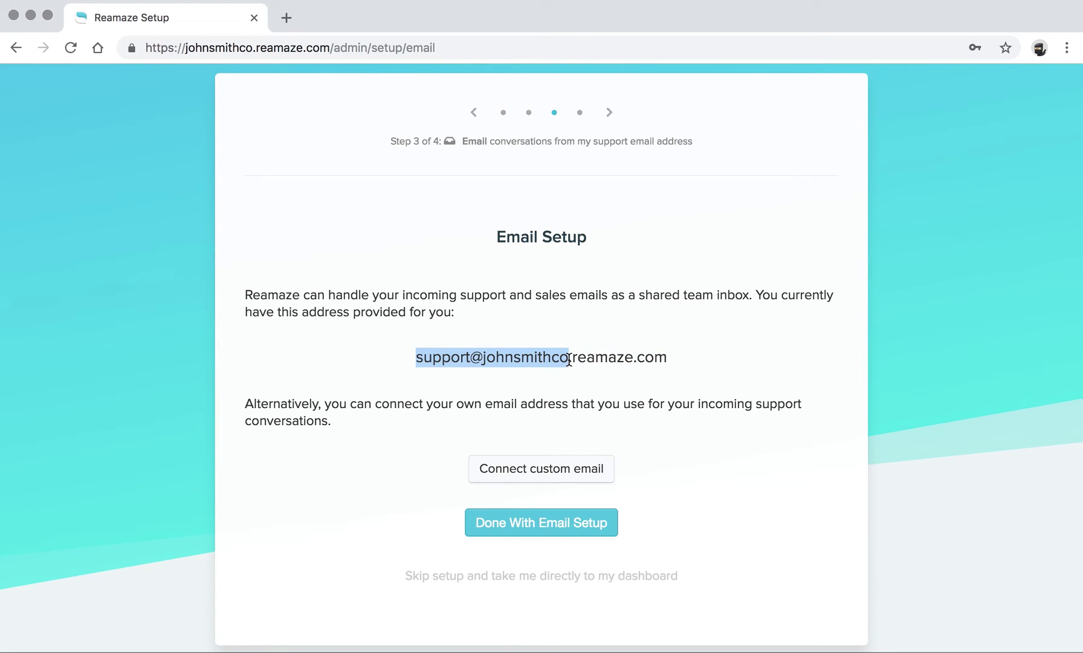
{"action": "left_click", "coordinate": [569, 360]}
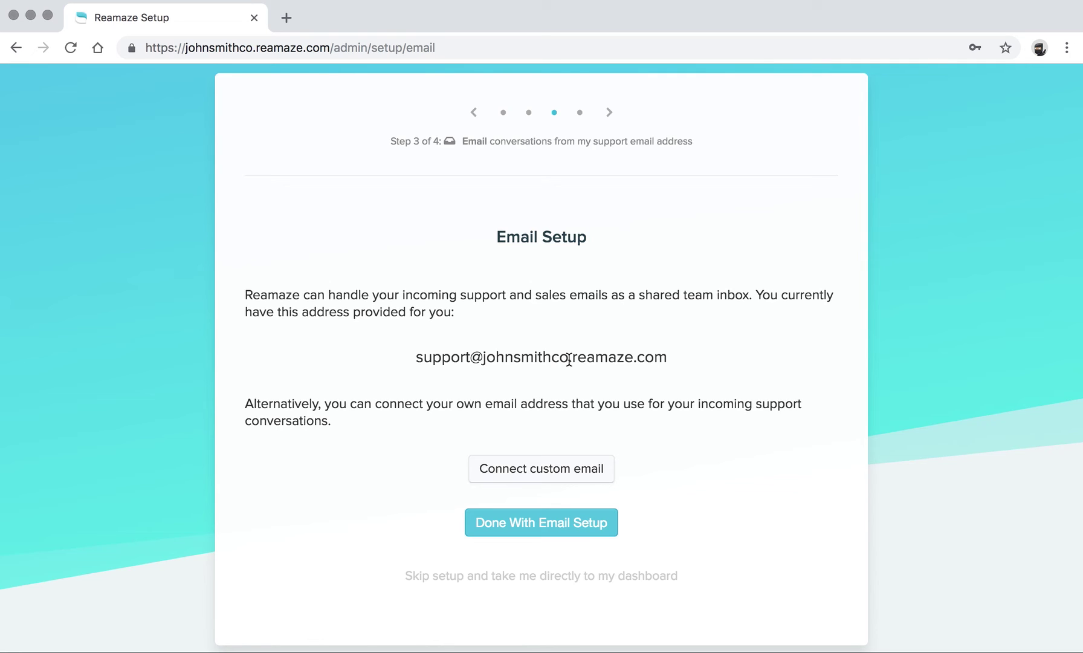
{"action": "left_click_drag", "start_coordinate": [417, 359], "coordinate": [681, 363]}
{"action": "left_click", "coordinate": [665, 358]}
Step: Complete email setup, review the own-site, help-site and Shoutbox FAQ options, then finish FAQ setup
{"action": "left_click", "coordinate": [548, 533]}
{"action": "scroll", "coordinate": [548, 533], "scroll_direction": "down", "scroll_amount": 5}
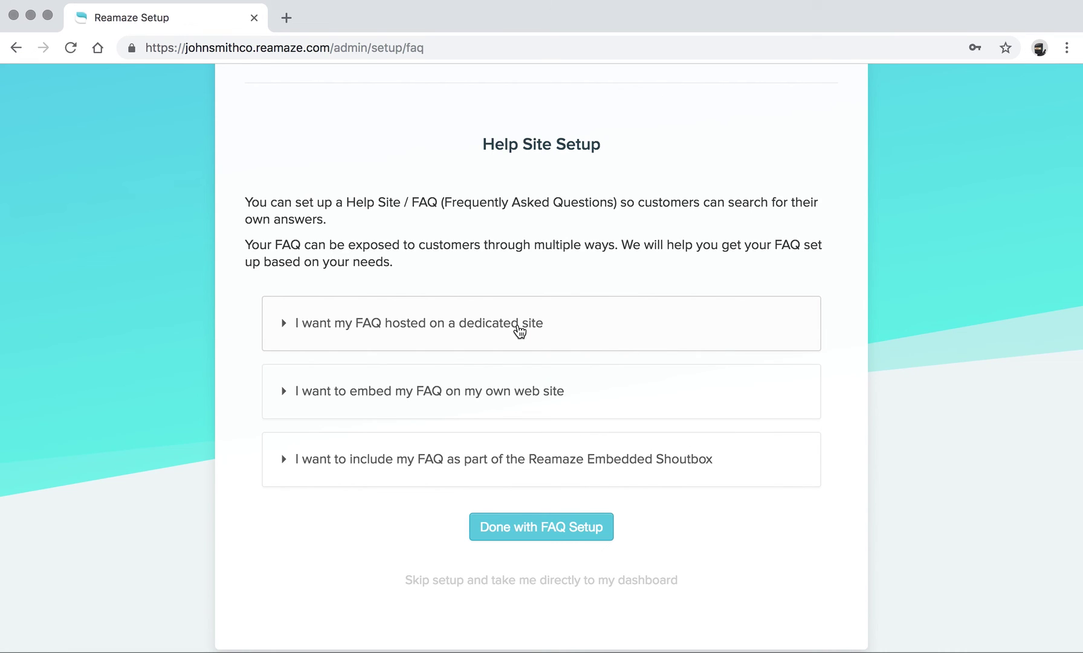
{"action": "left_click", "coordinate": [505, 376]}
{"action": "scroll", "coordinate": [507, 363], "scroll_direction": "down", "scroll_amount": 3}
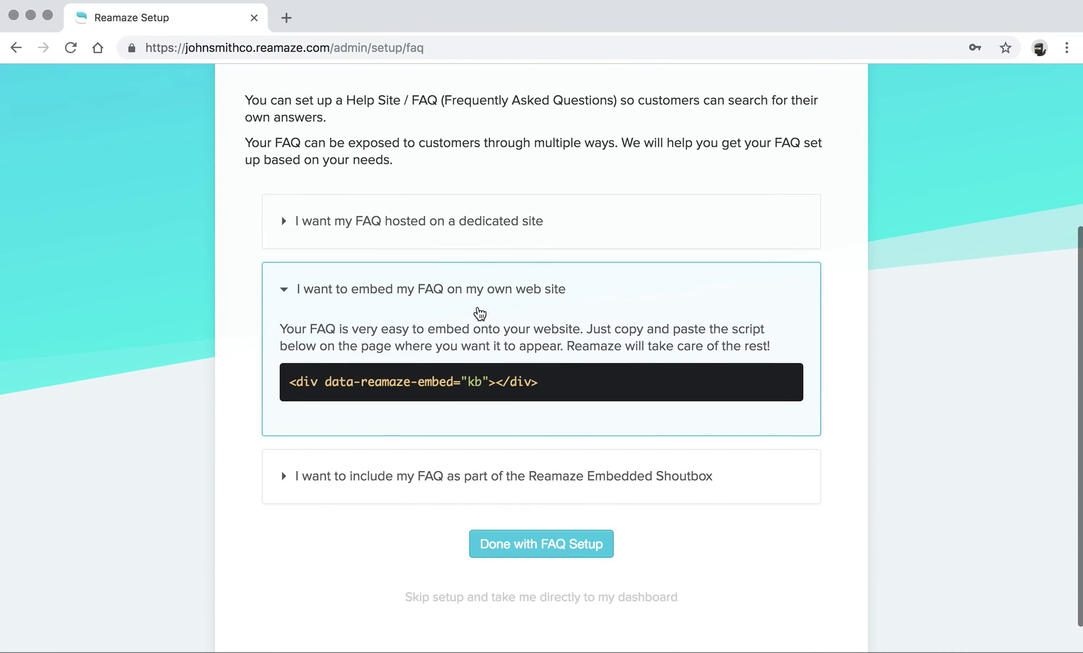
{"action": "left_click", "coordinate": [476, 218]}
{"action": "scroll", "coordinate": [460, 225], "scroll_direction": "down", "scroll_amount": 3}
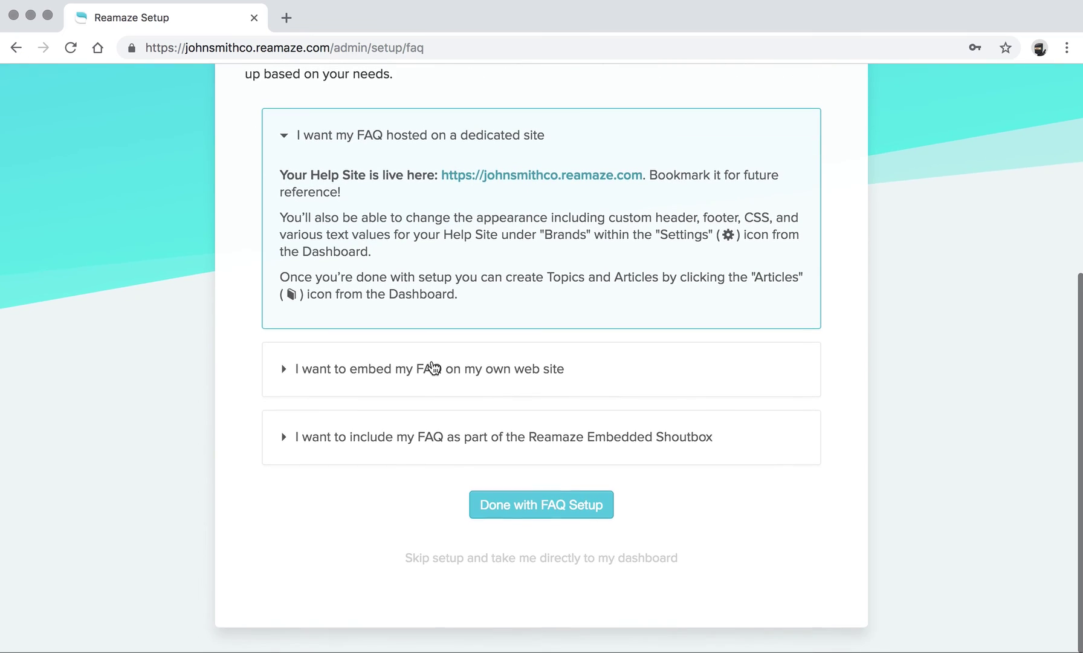
{"action": "left_click", "coordinate": [421, 441]}
{"action": "scroll", "coordinate": [422, 444], "scroll_direction": "up", "scroll_amount": 3}
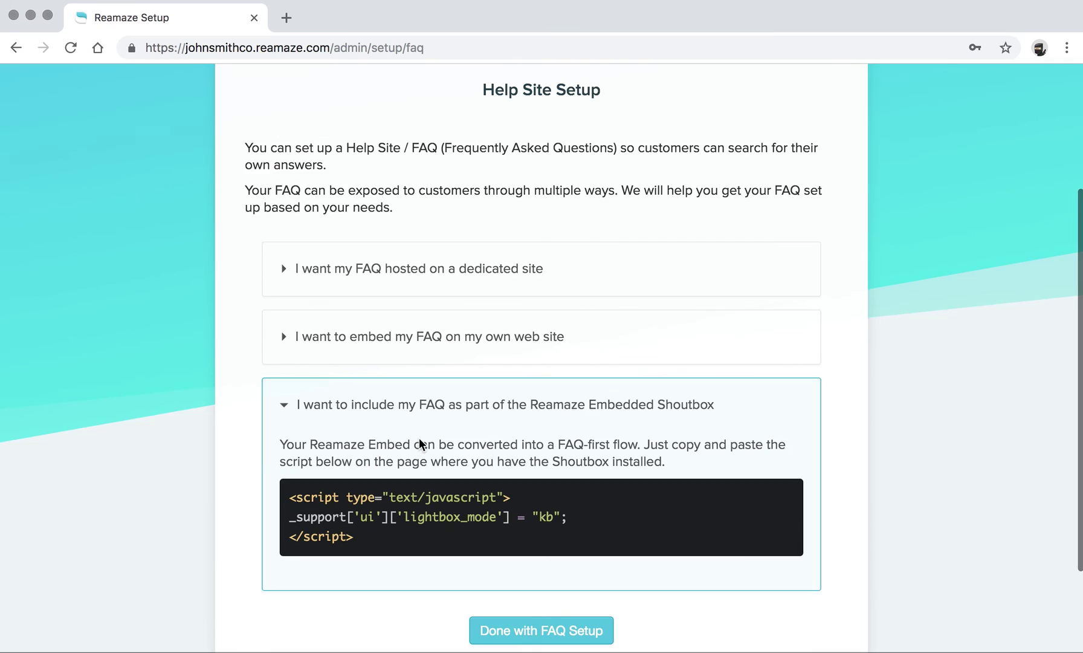
{"action": "scroll", "coordinate": [421, 444], "scroll_direction": "up", "scroll_amount": 1}
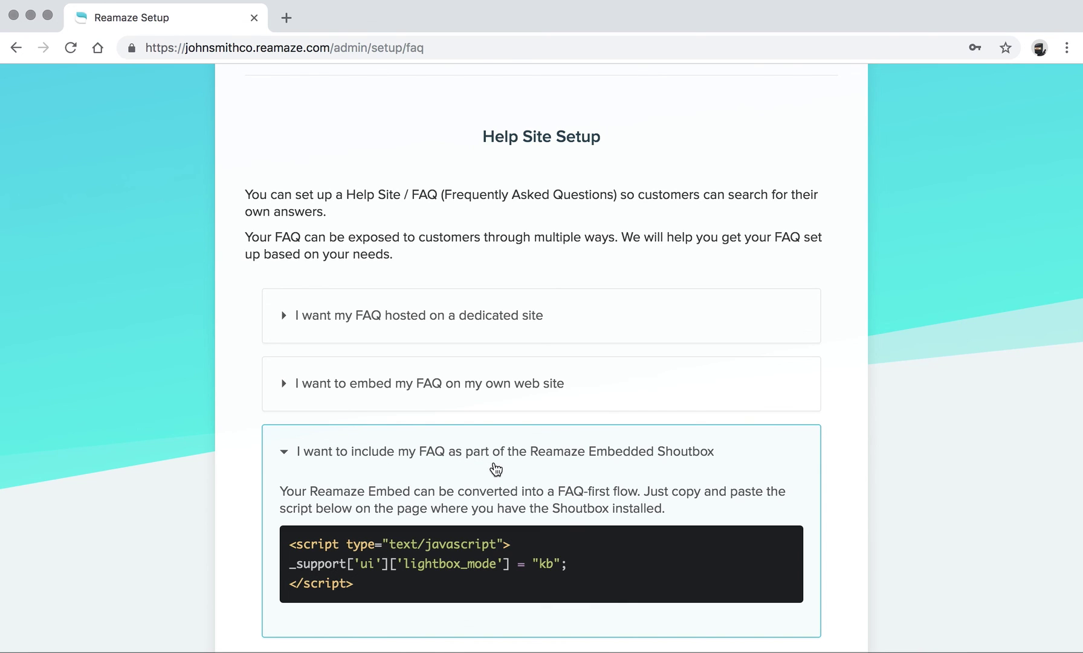
{"action": "scroll", "coordinate": [490, 466], "scroll_direction": "down", "scroll_amount": 2}
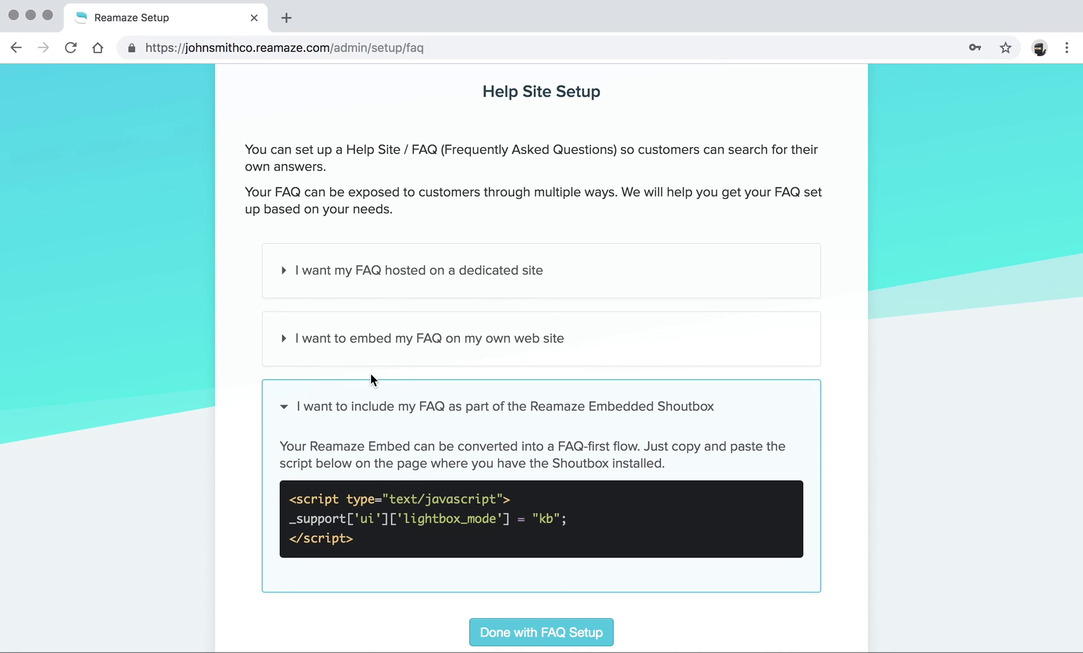
{"action": "left_click", "coordinate": [376, 415]}
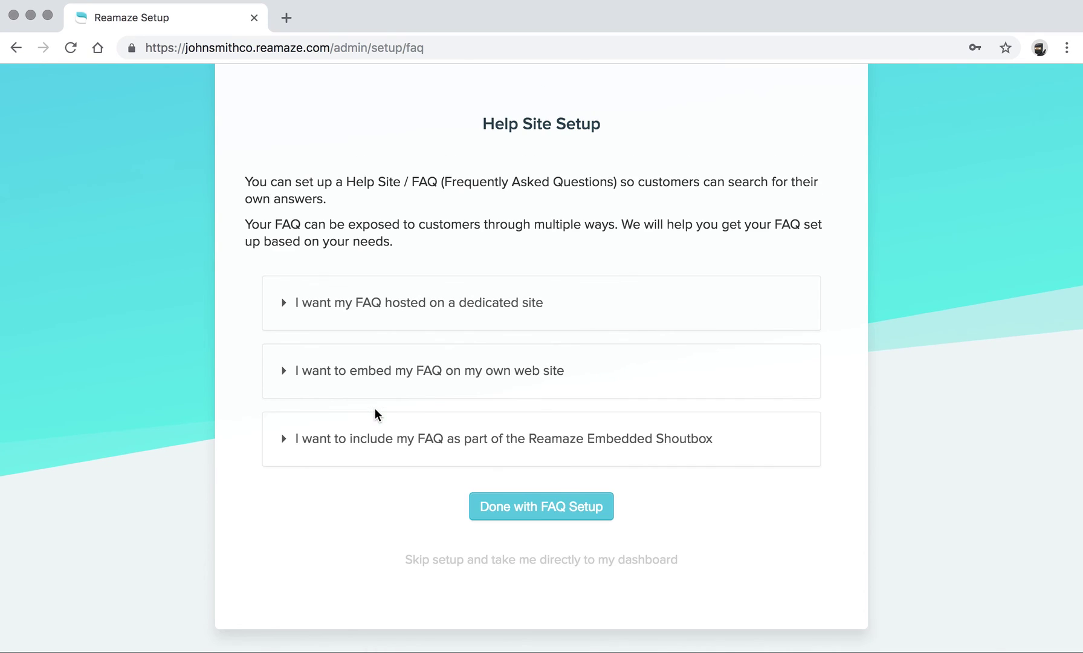
{"action": "left_click", "coordinate": [509, 514]}
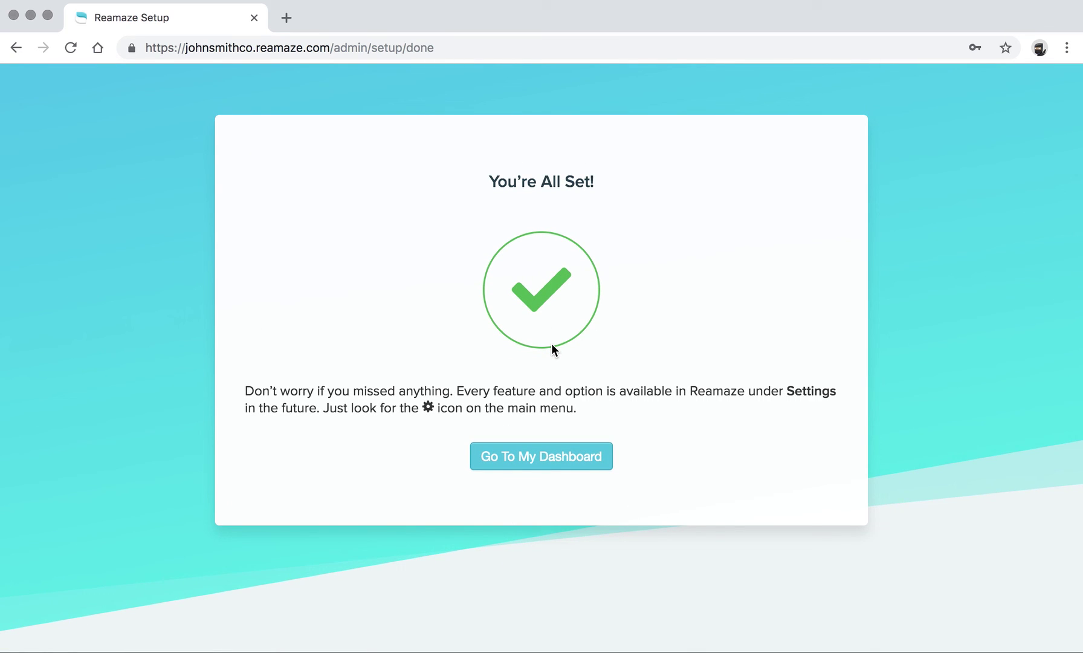
Step: Go to the Re:amaze dashboard from the You're All Set screen
{"action": "left_click", "coordinate": [533, 462]}
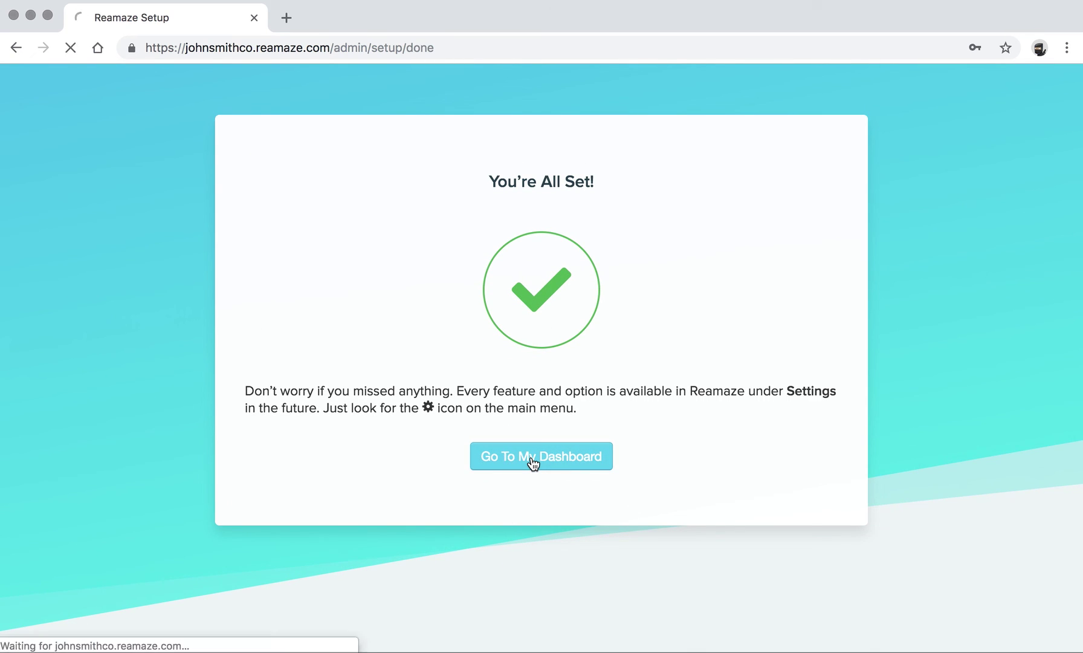